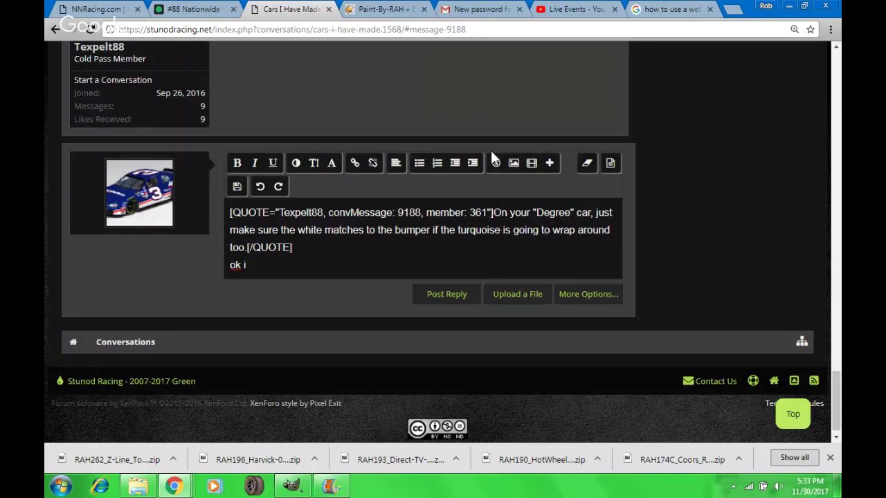
- Finish the reply to the quoted message as "ok i will fix that and i am livestreaming" and post it
text(will fix that i)
key(BackSpace)
text(and i am livestrea)
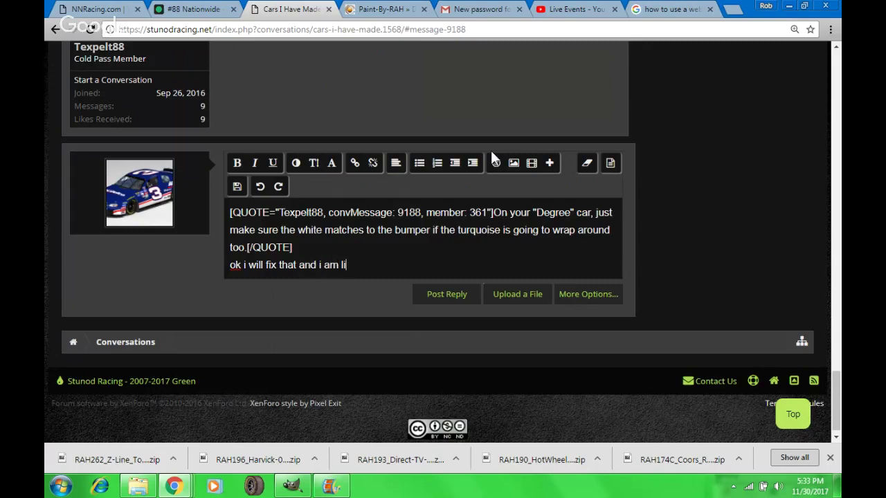
text(ming)
key(Return)
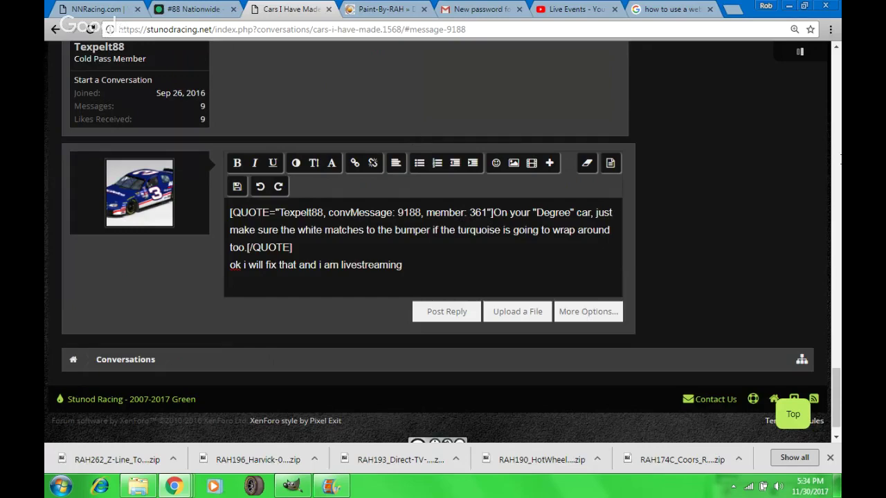
key(ctrl+Return)
- Review the conversation's earlier messages, the other member's profile card and the posted Degree car renders
scroll(814, 154, up, 1)
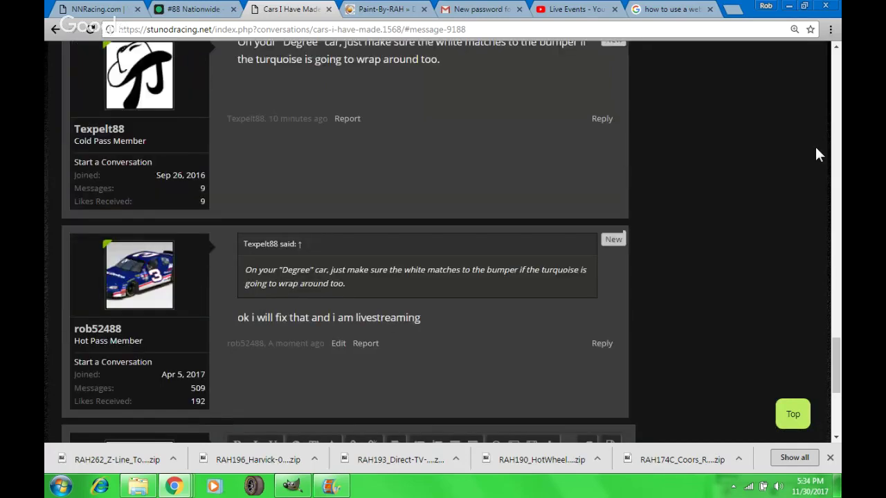
scroll(815, 147, up, 3)
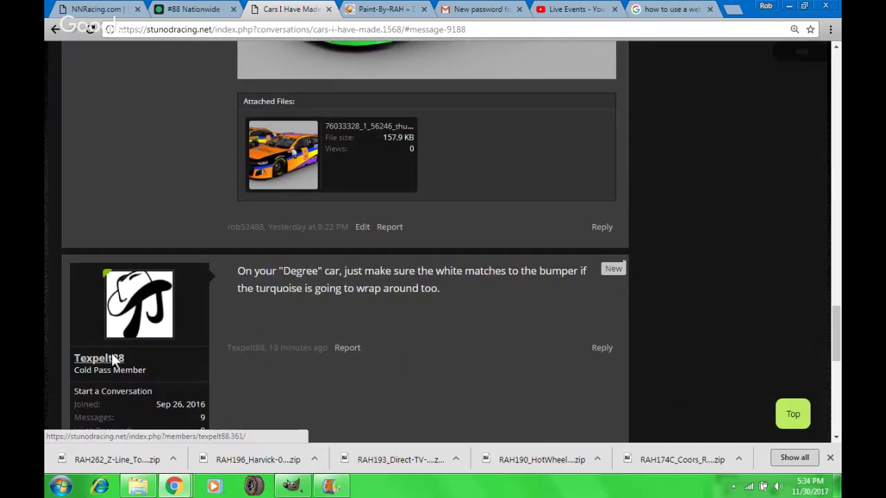
click(312, 333)
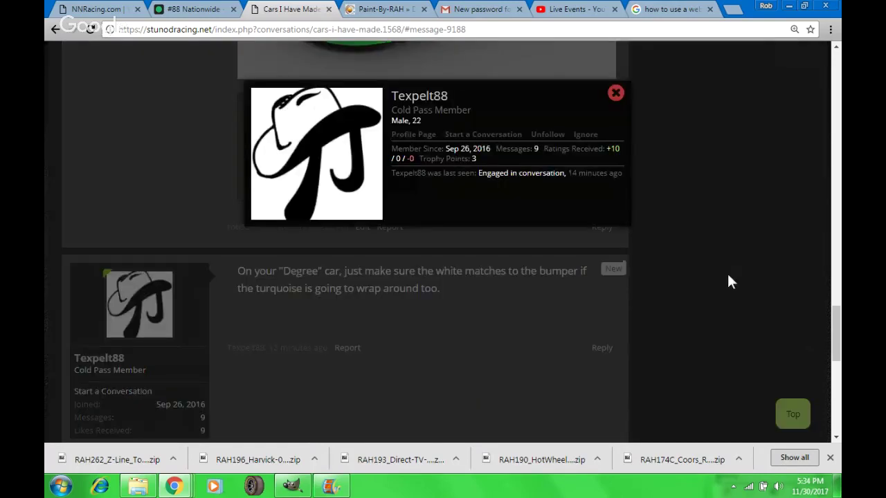
click(727, 282)
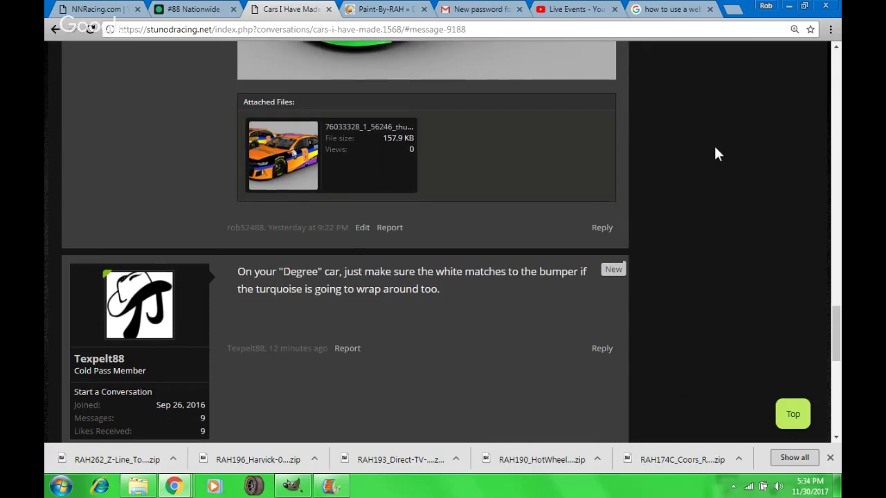
scroll(747, 125, up, 4)
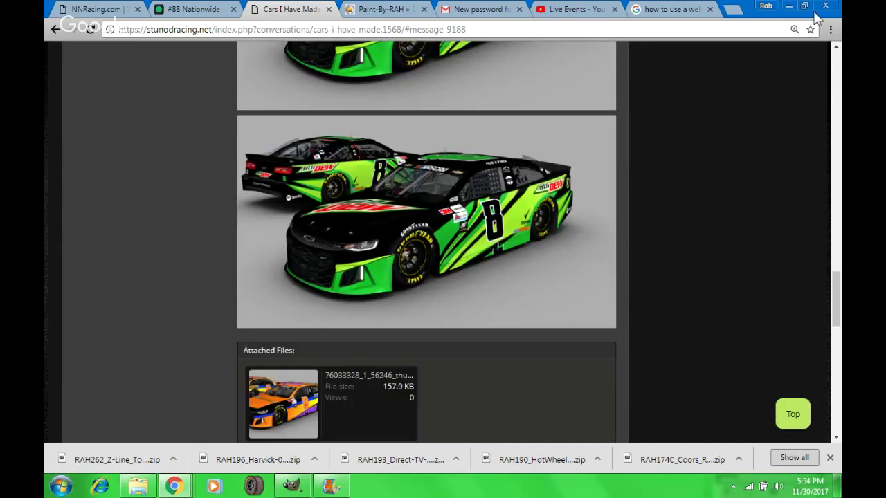
scroll(802, 14, up, 4)
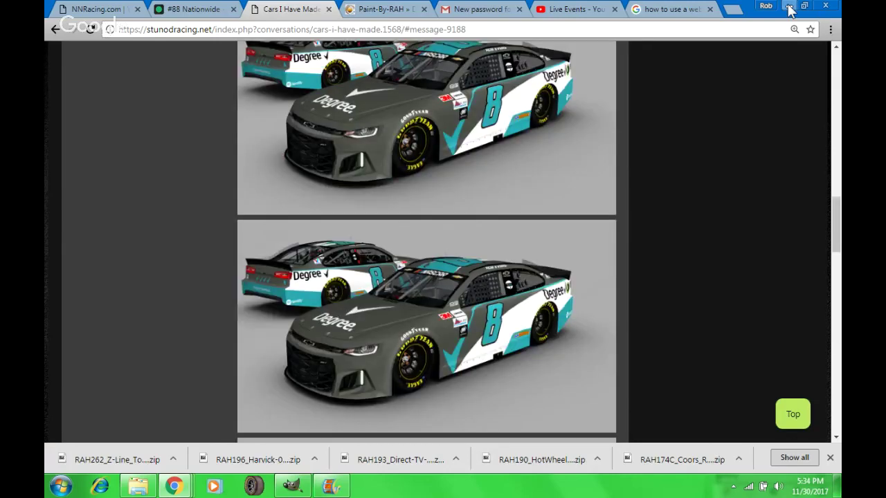
- Switch to GIMP's Open Image dialog and select RAH515_Citgo-2003_Ford.psd in the Desktop folder
click(789, 6)
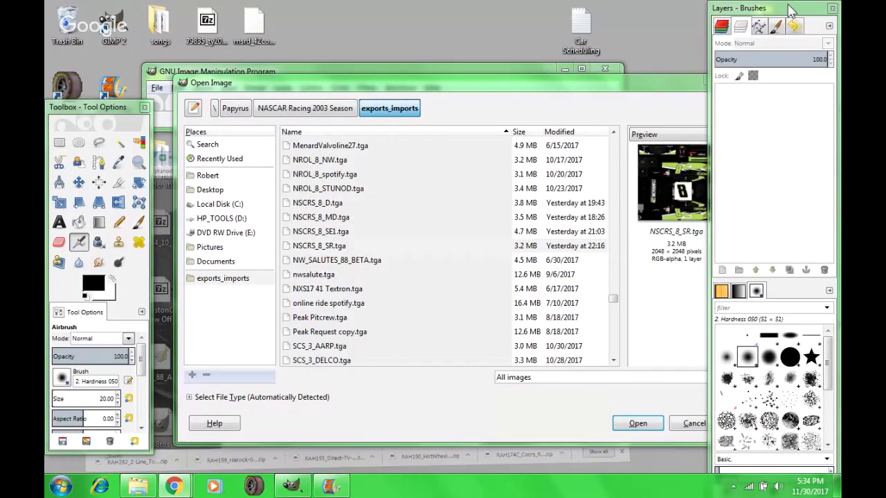
click(679, 83)
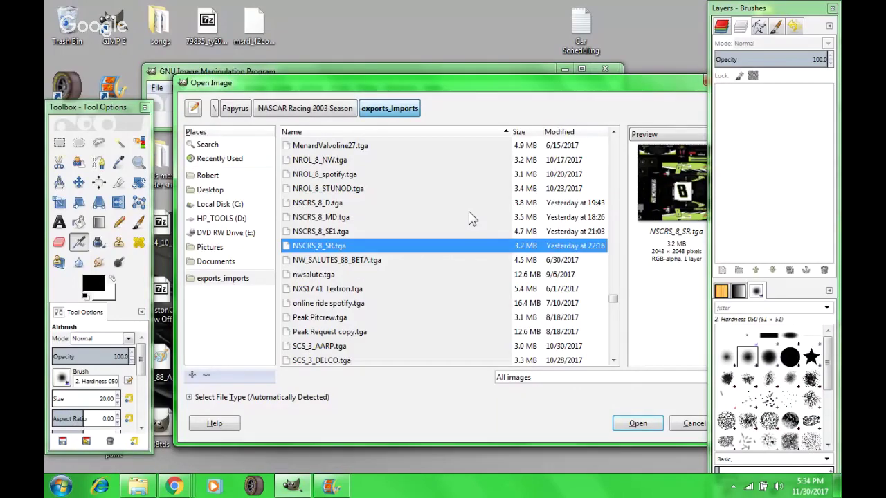
scroll(388, 219, up, 3)
click(304, 108)
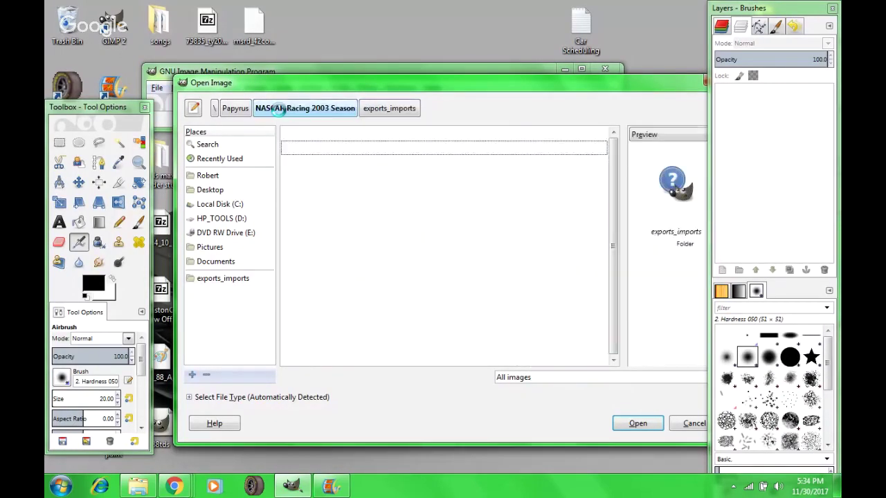
click(209, 189)
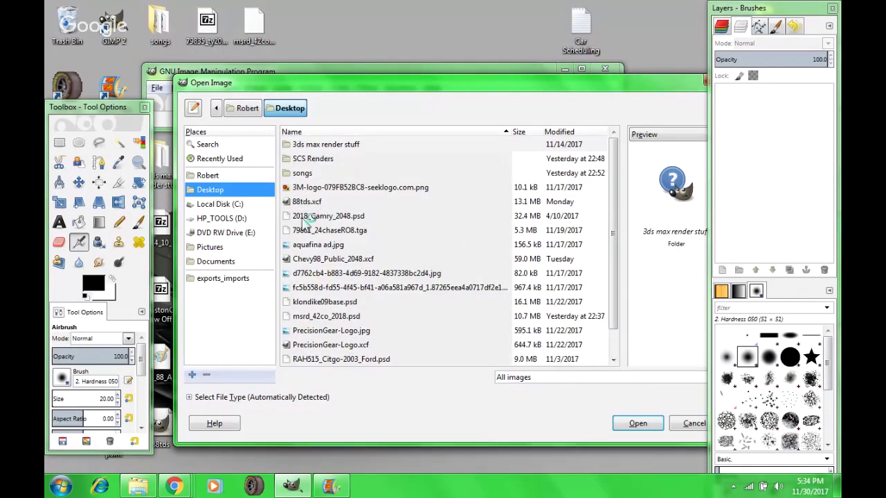
scroll(342, 283, down, 1)
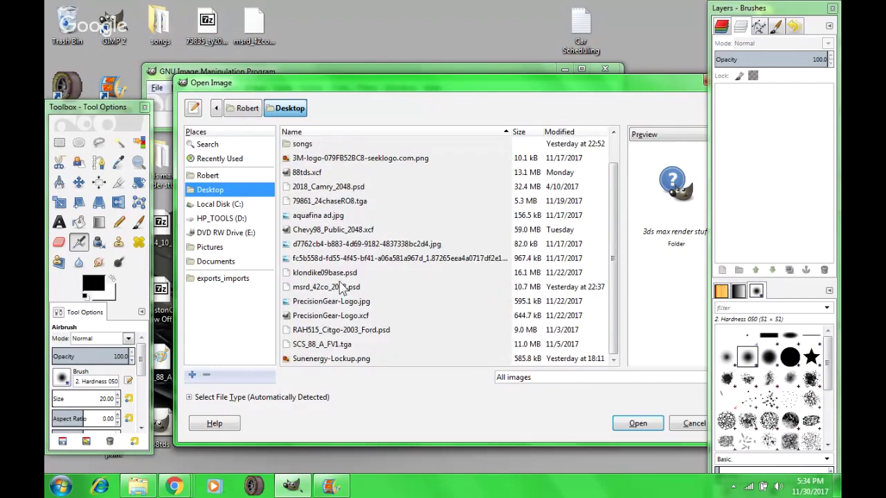
click(376, 332)
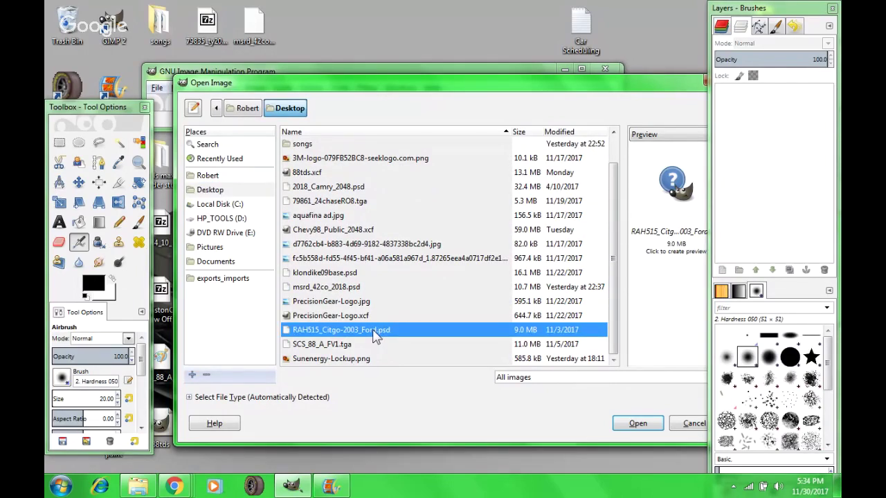
- Look through the Desktop folder's full file list for the car paint file
scroll(376, 332, up, 1)
scroll(372, 284, down, 1)
scroll(374, 300, up, 1)
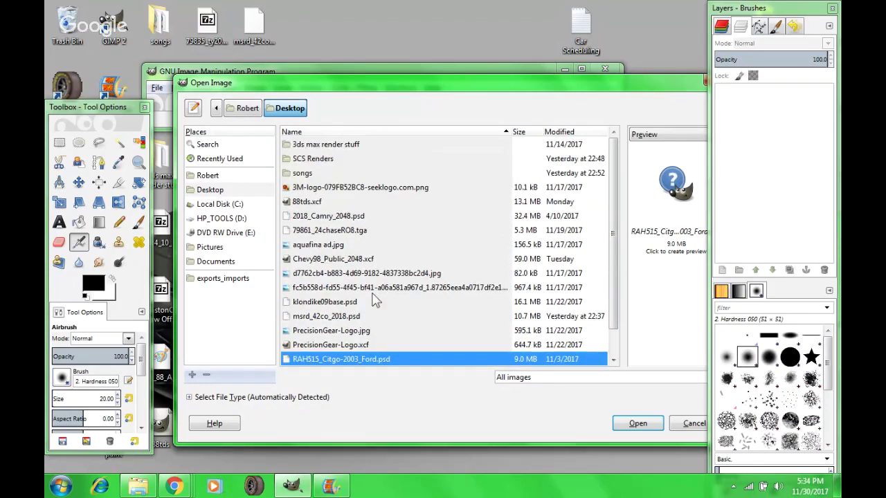
scroll(360, 308, down, 1)
scroll(326, 180, up, 1)
scroll(311, 263, down, 1)
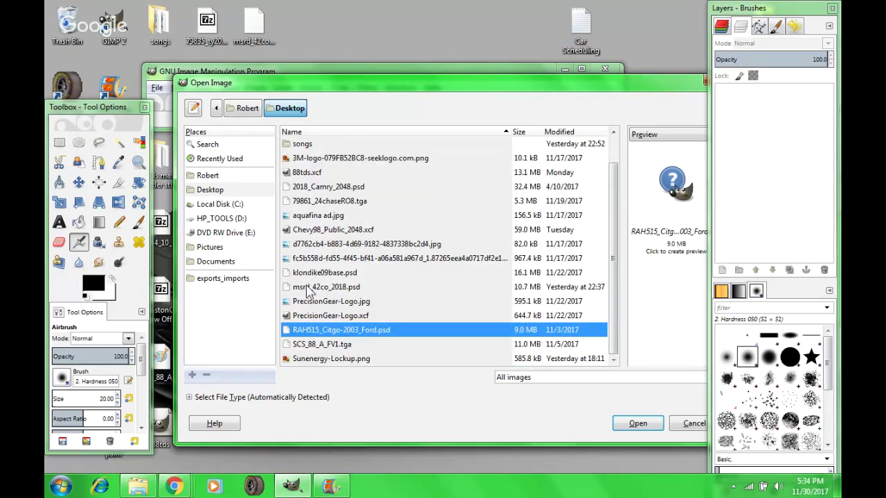
scroll(308, 291, up, 1)
click(276, 111)
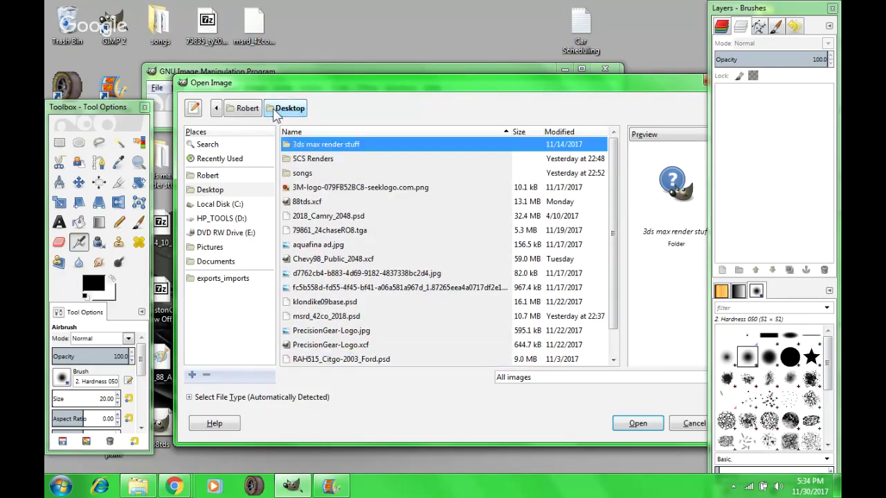
scroll(325, 205, down, 1)
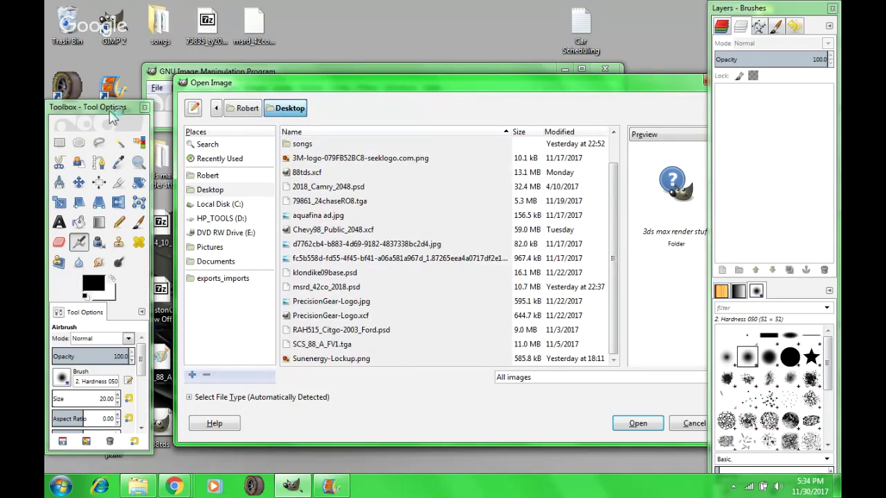
- Move the toolbox clear of the desktop icons and list the Desktop folder in the Open Image dialog again
drag(108, 110, 91, 237)
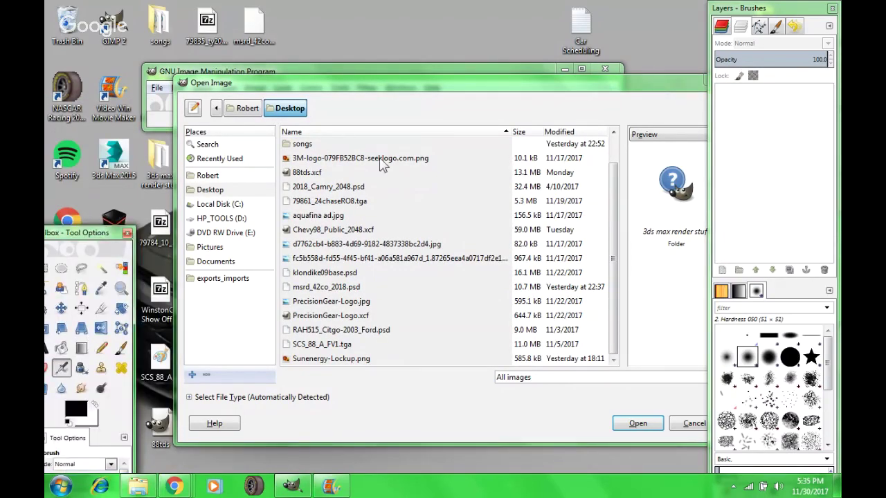
scroll(383, 163, up, 1)
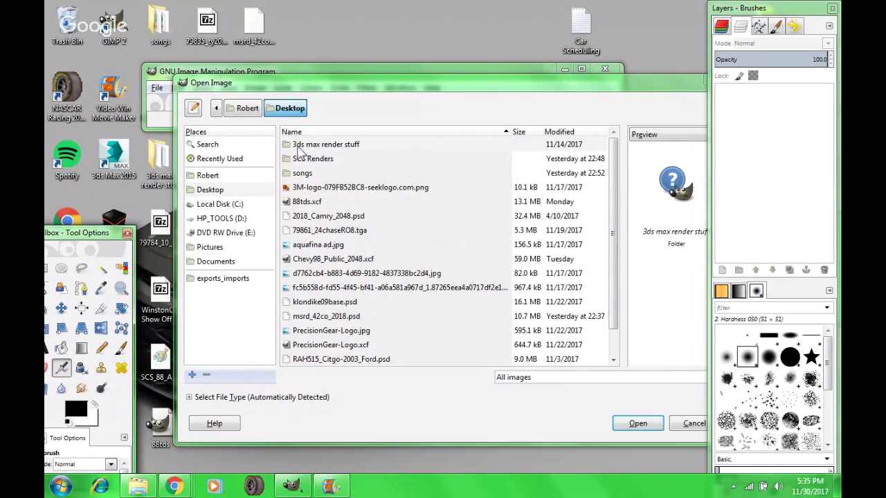
click(211, 190)
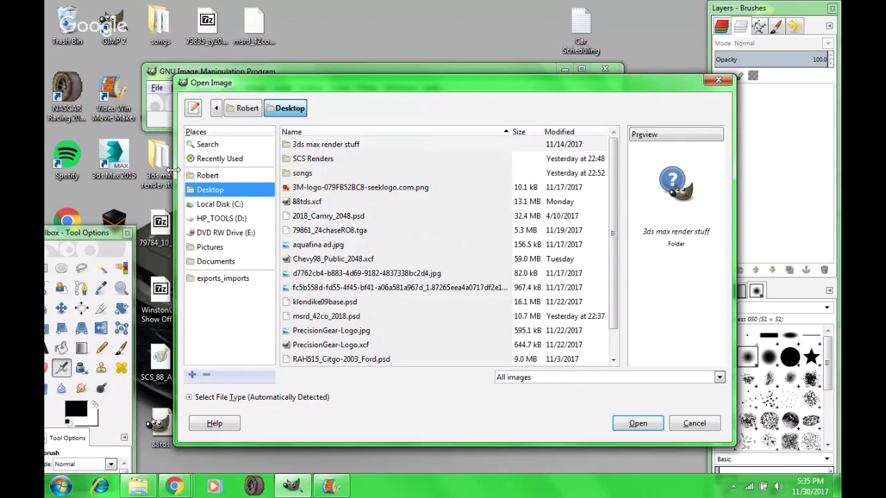
- Browse the exports_imports, NASCAR Racing 2003 Season, Papyrus and Desktop folders for the car paint file
click(220, 279)
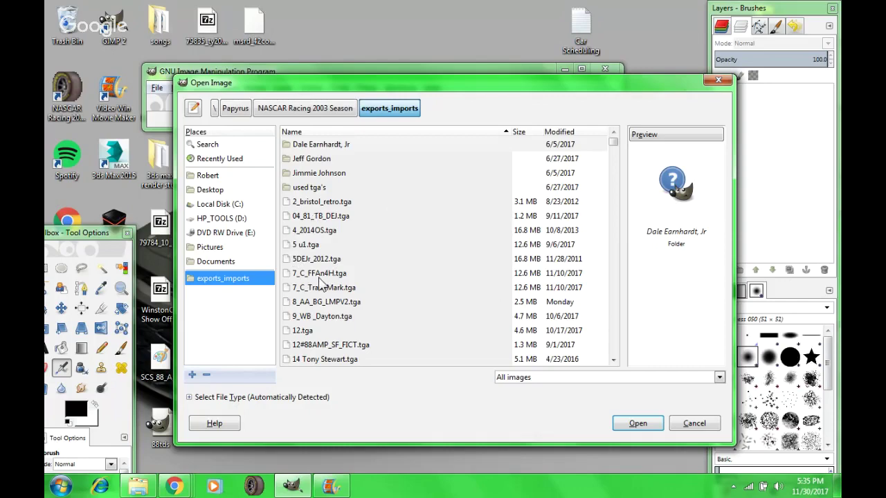
scroll(362, 263, down, 10)
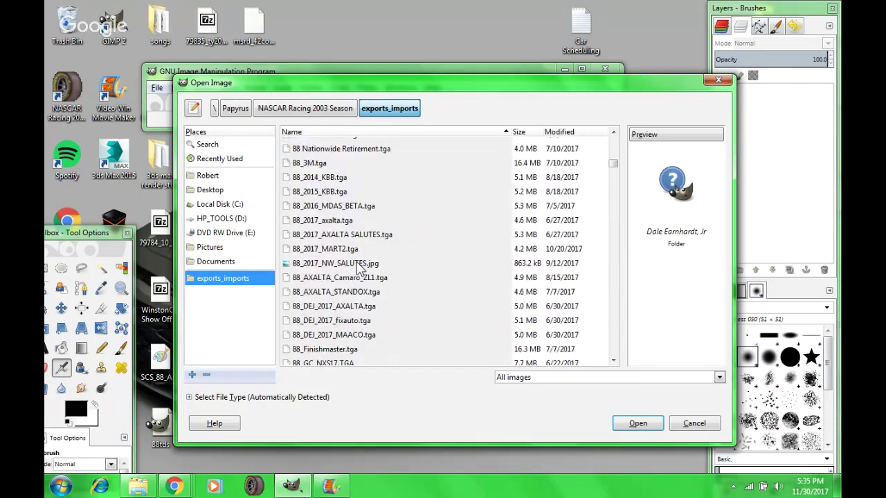
click(303, 113)
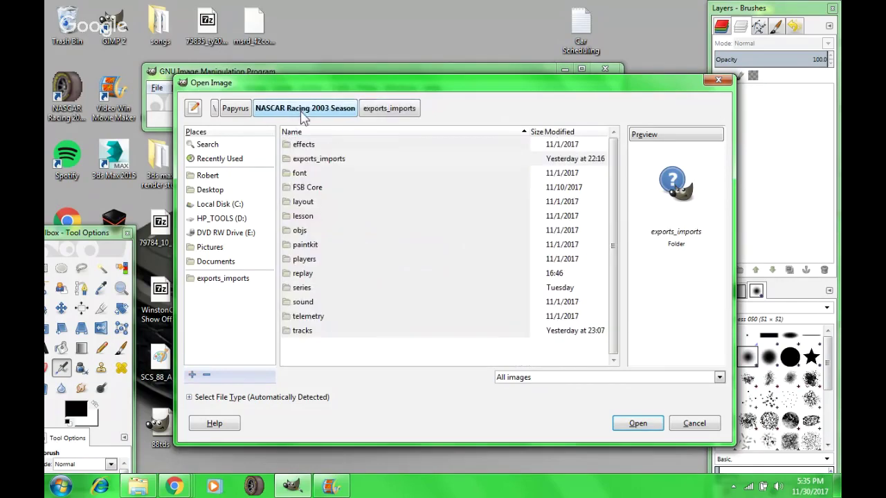
click(239, 112)
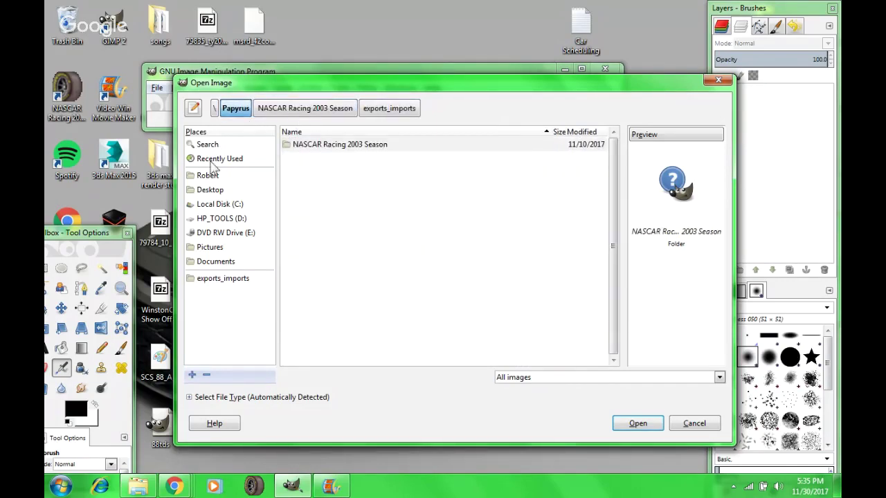
click(202, 190)
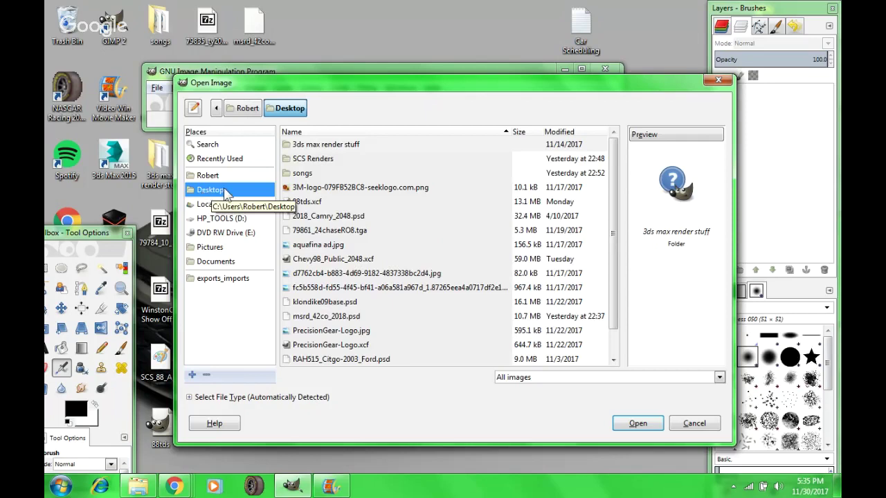
scroll(325, 197, down, 1)
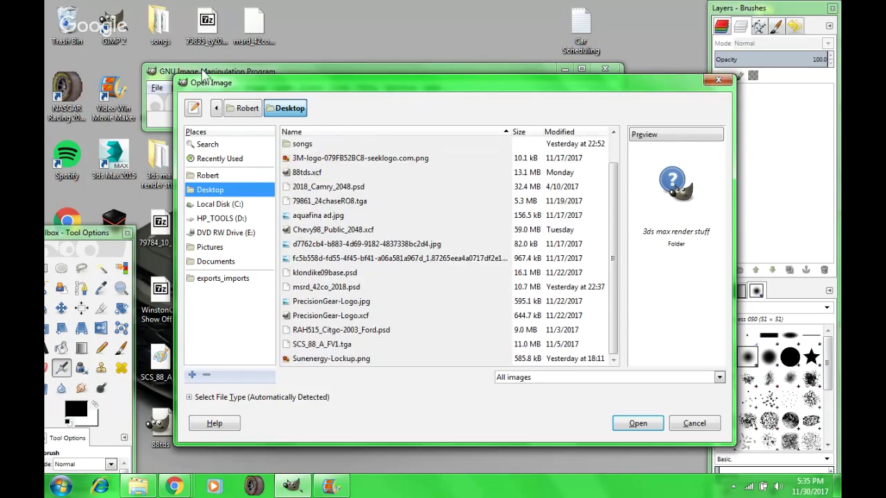
- Move the GIMP image window away from the NR2003 Painting shortcut and close the Open Image dialog
drag(202, 72, 334, 67)
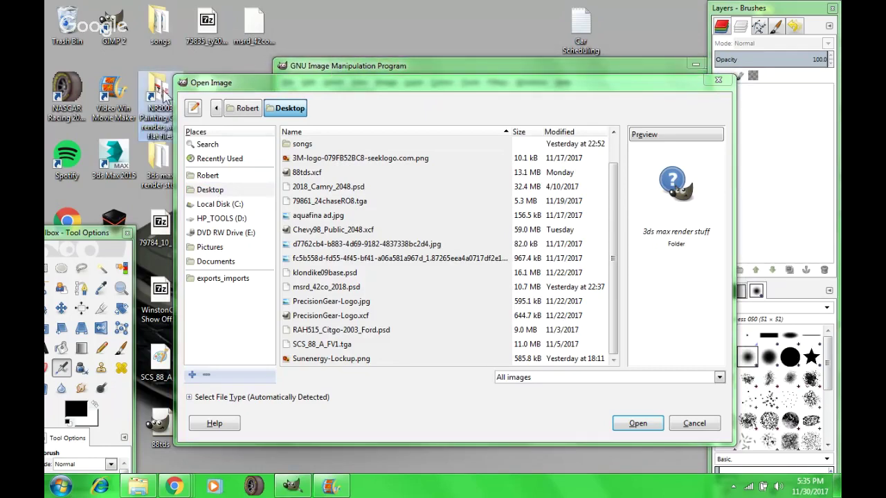
drag(163, 96, 312, 180)
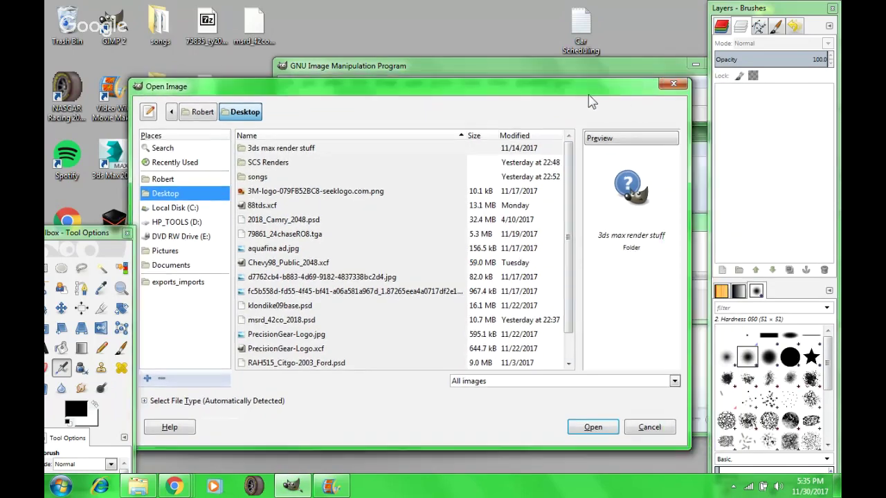
click(672, 87)
click(288, 83)
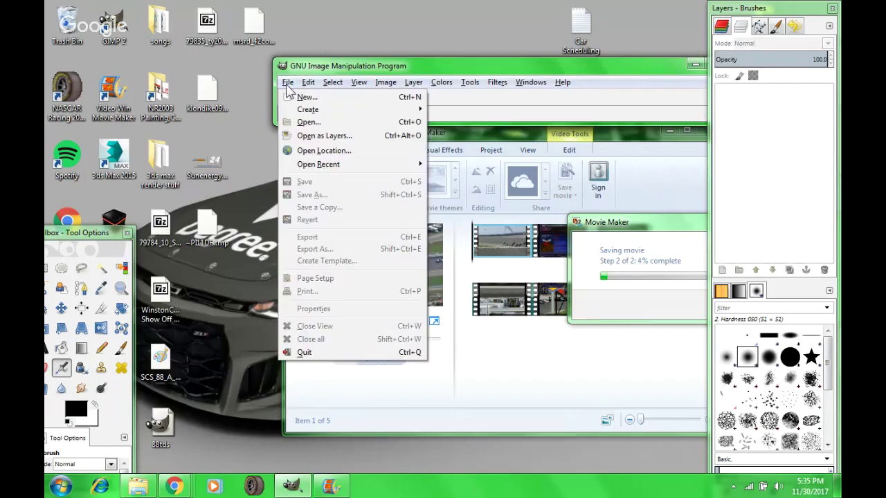
mouse_move(308, 83)
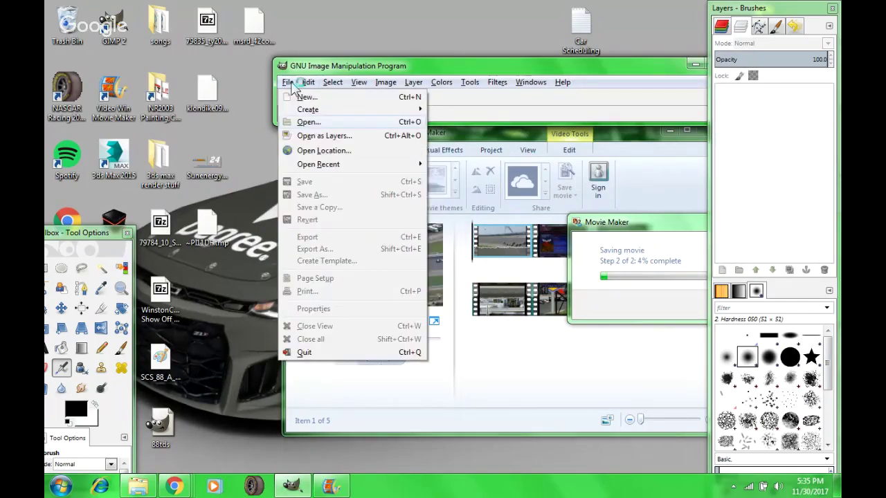
click(297, 122)
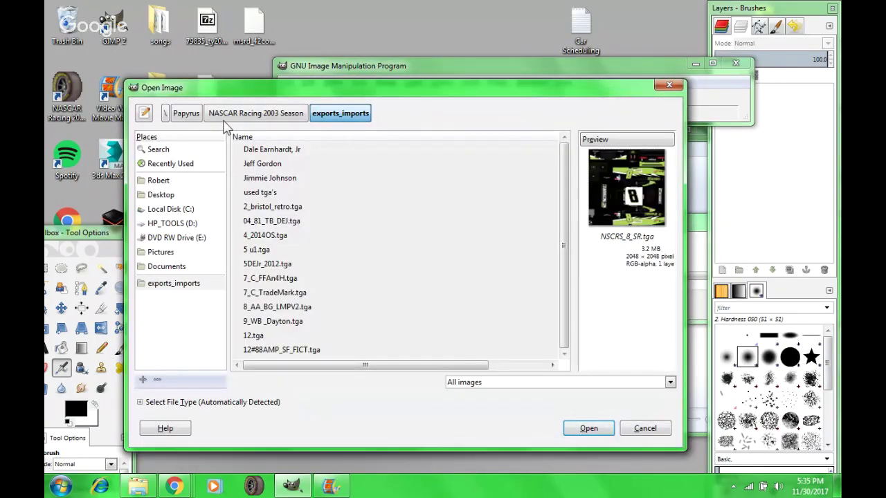
click(161, 194)
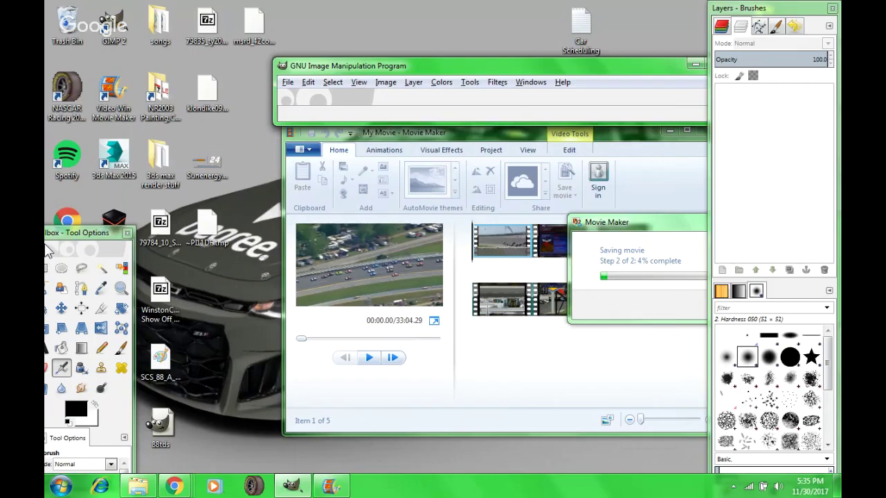
- Move the toolbox aside, relocate the NR2003 Painting shortcut to the desktop's top row and try to open it
drag(76, 234, 45, 222)
drag(158, 90, 348, 28)
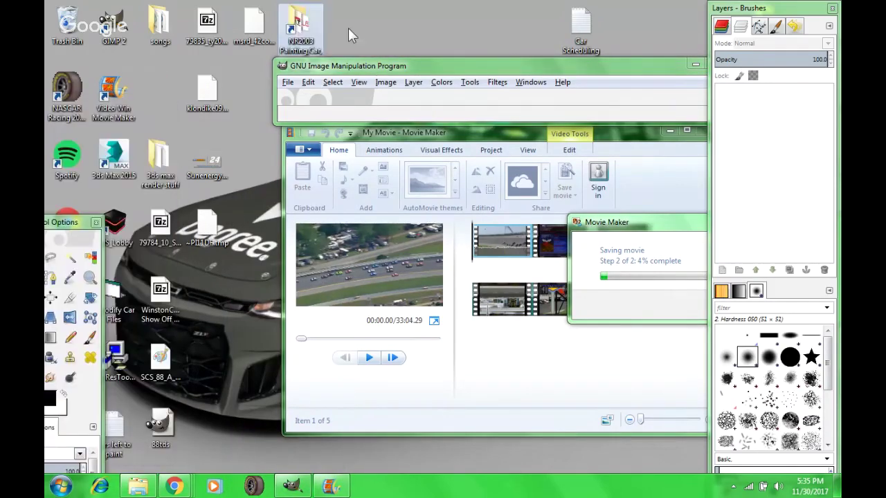
key(Return)
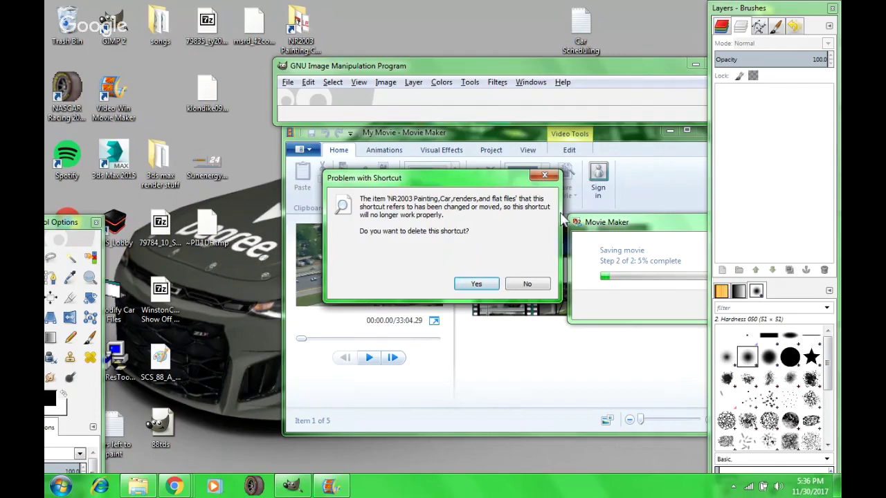
- Keep the broken NR2003 Painting shortcut, open its properties and try to view its previous versions
click(527, 285)
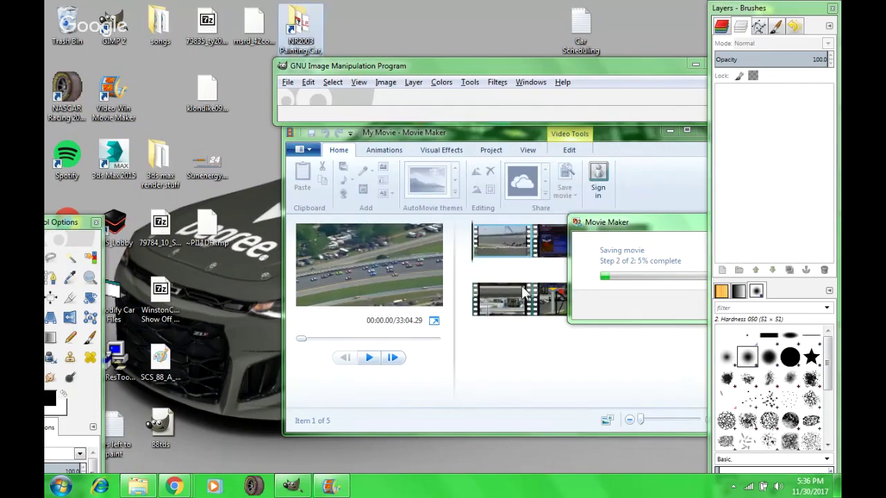
right_click(315, 34)
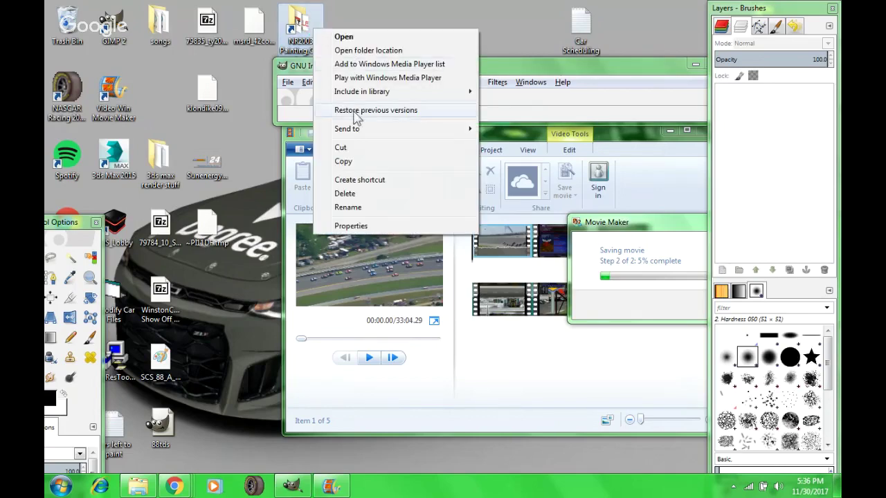
click(341, 226)
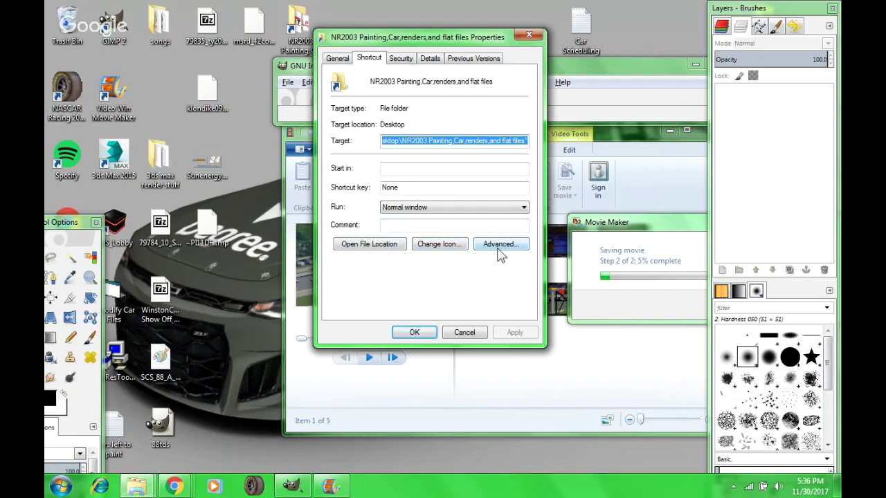
click(456, 61)
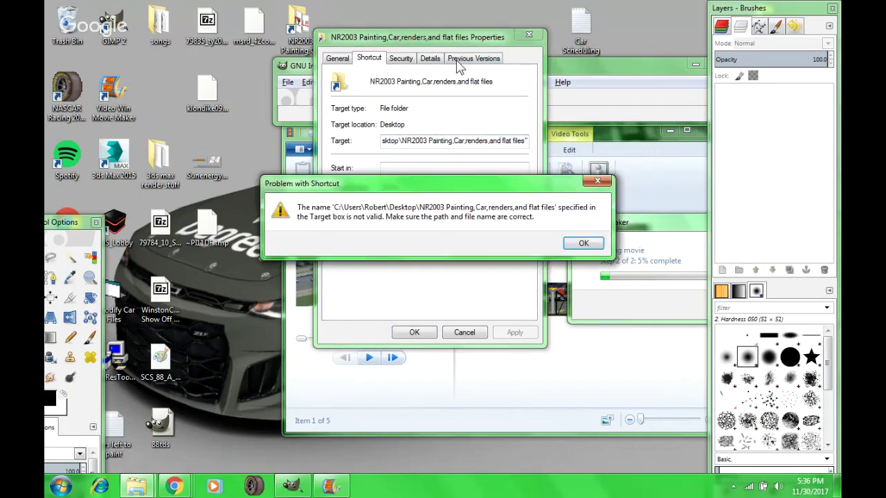
click(583, 243)
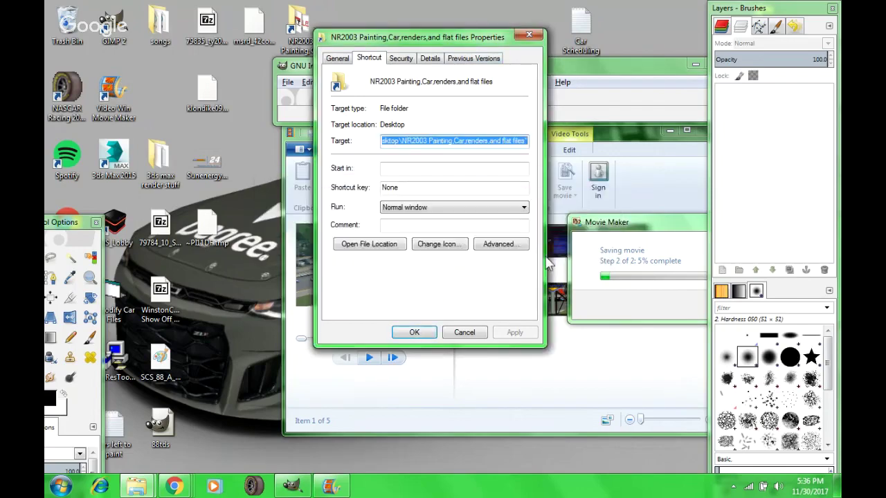
- Inspect the shortcut's advanced properties and icon choices, cancelling both without changes
click(506, 246)
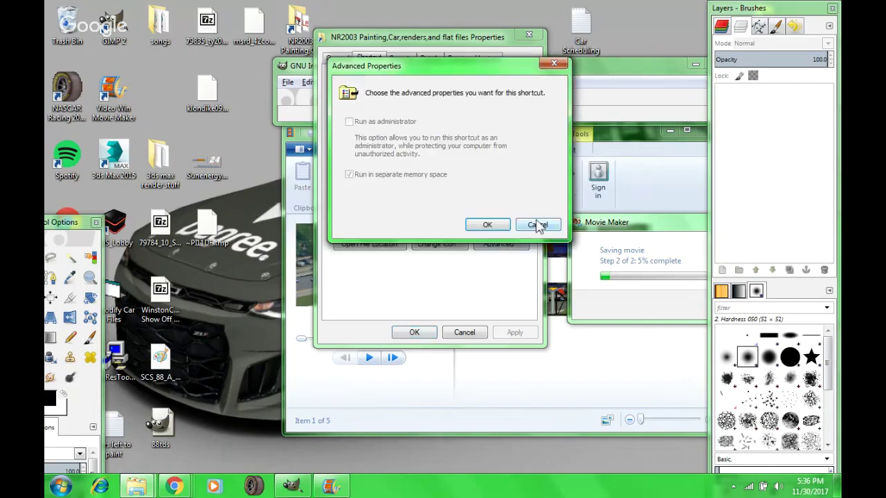
click(537, 225)
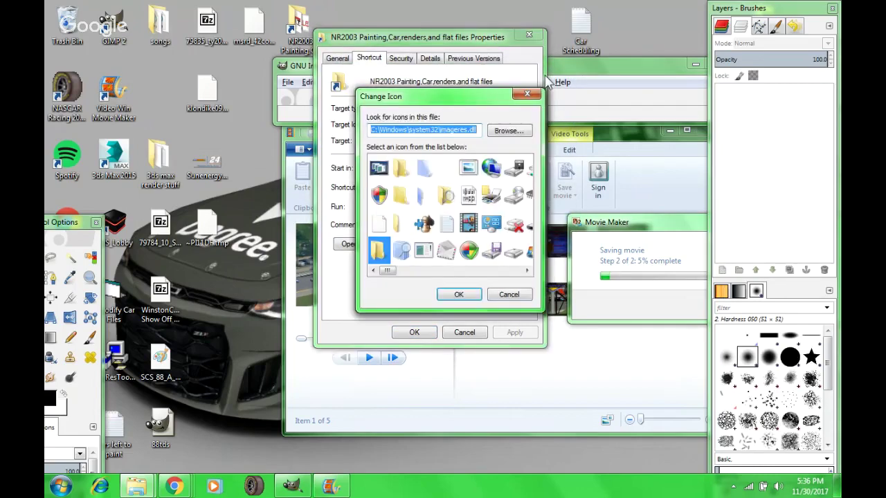
key(Escape)
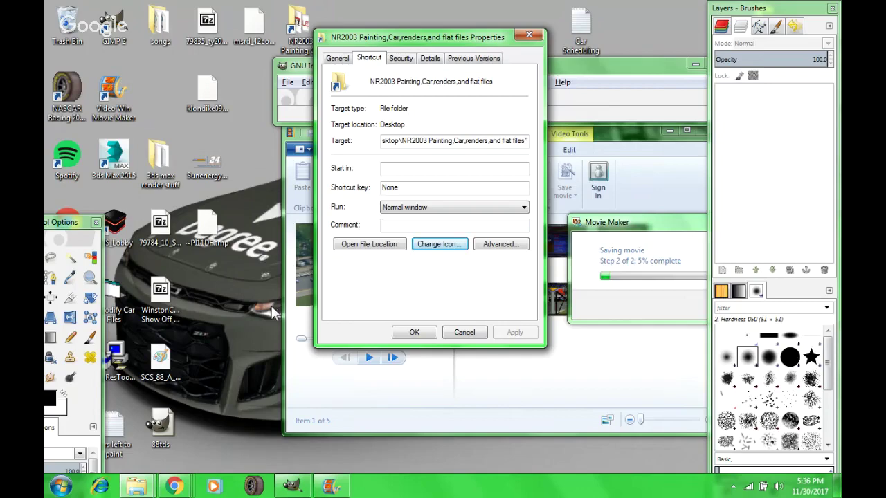
- Try to view the shortcut's details, close its properties and look up its previous versions from the desktop
click(430, 59)
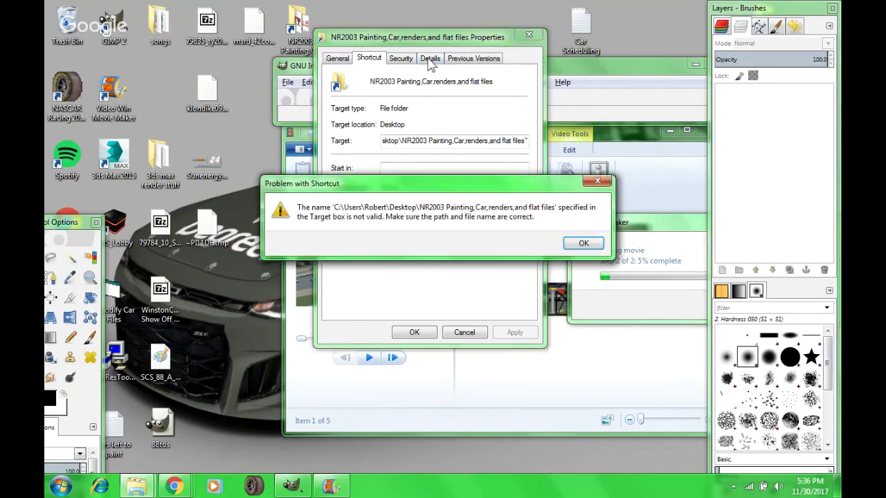
click(590, 244)
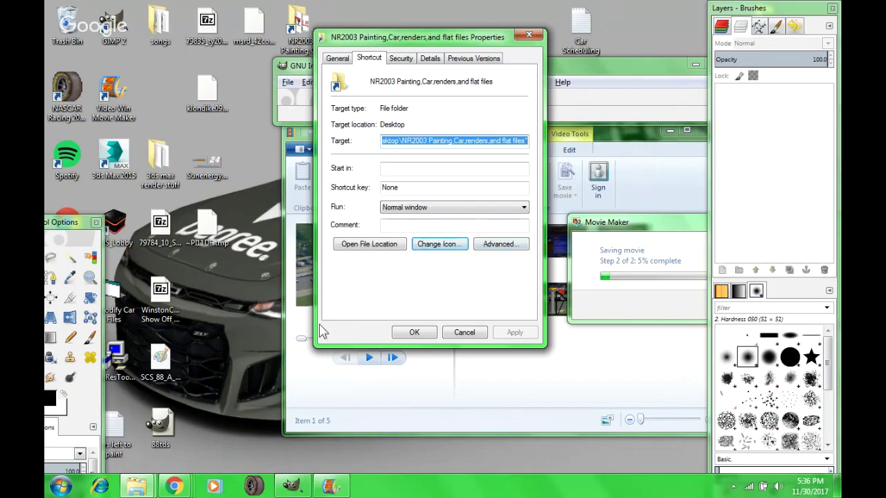
click(524, 36)
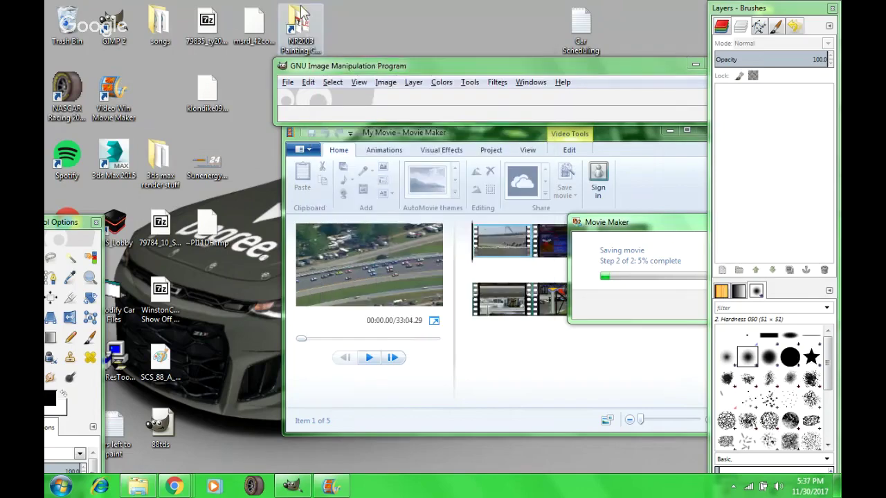
right_click(315, 10)
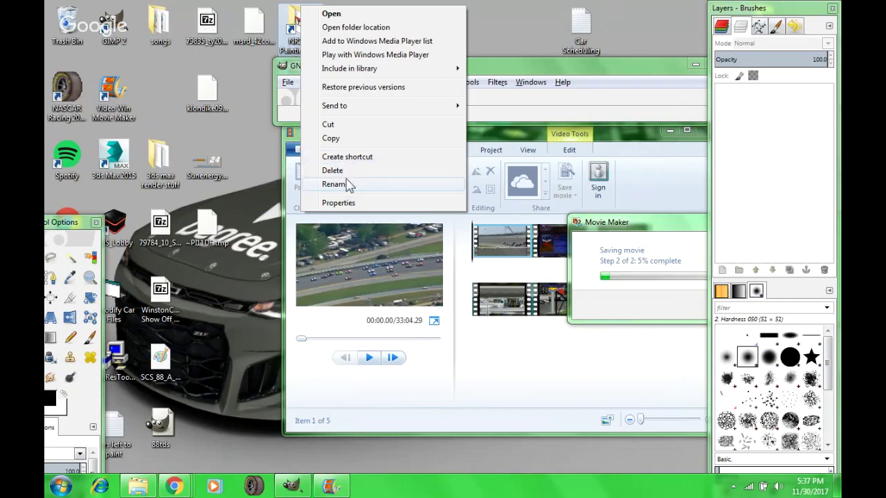
click(346, 207)
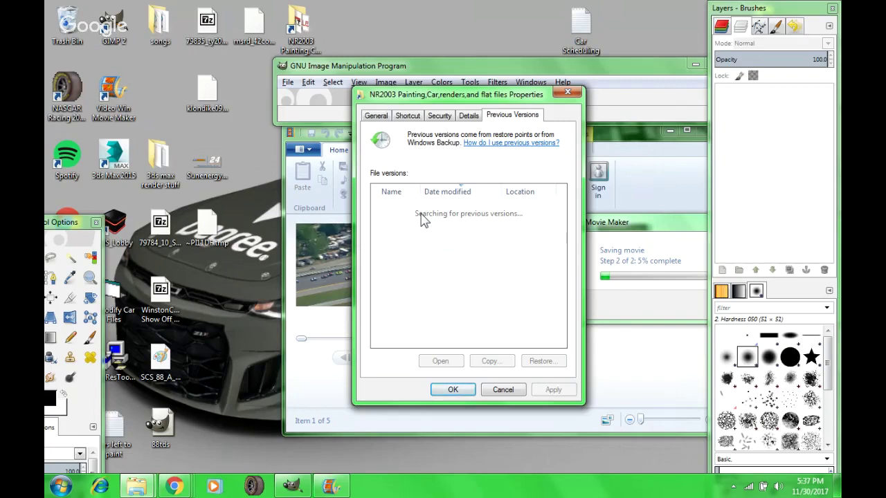
- Switch to Chrome and review the posted Degree and Sunenergy car renders in the Cars I Have Made conversation
click(170, 488)
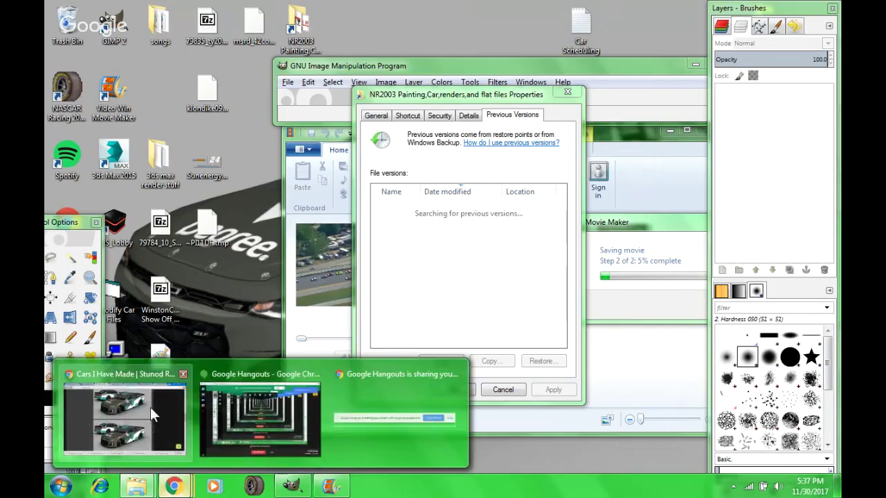
click(151, 407)
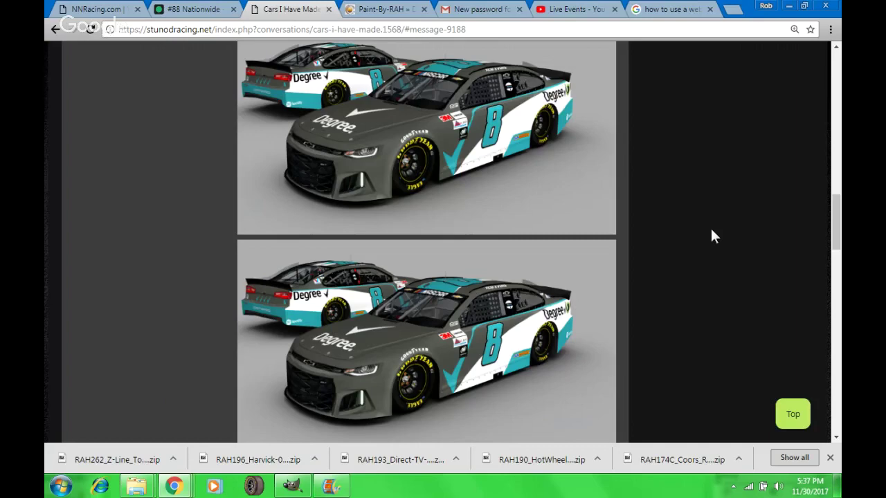
scroll(713, 229, up, 1)
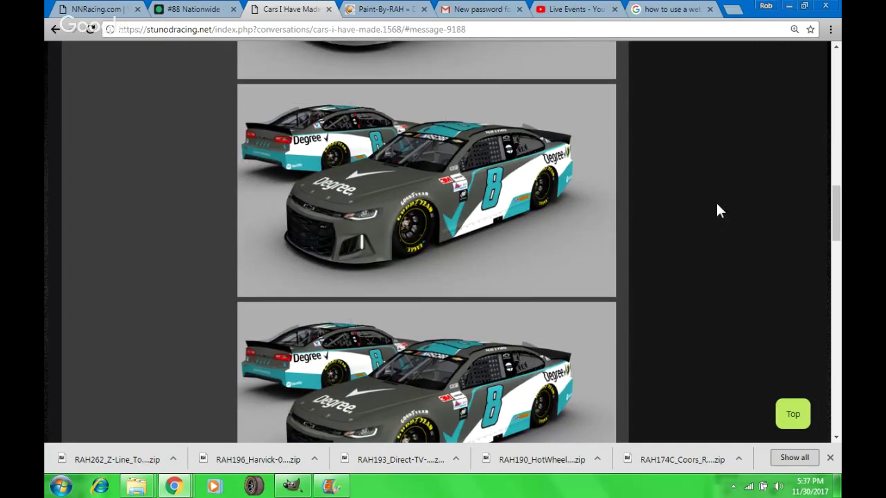
scroll(717, 205, up, 1)
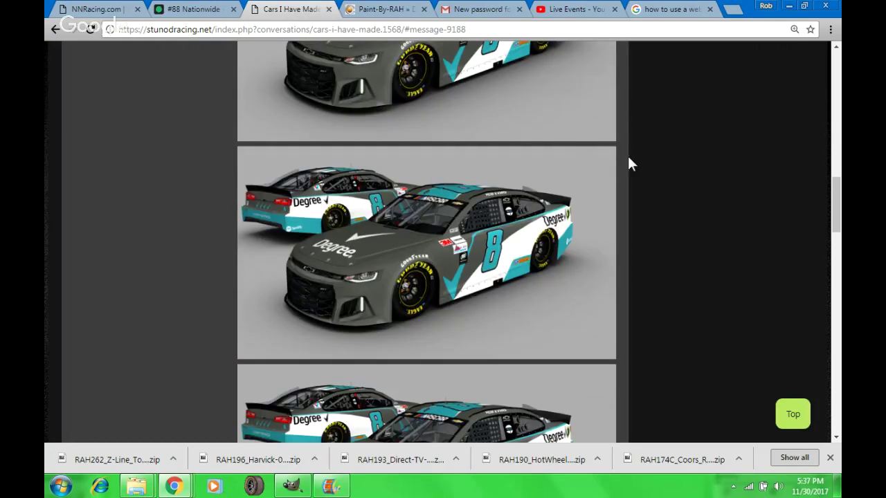
scroll(626, 161, up, 3)
scroll(361, 260, up, 2)
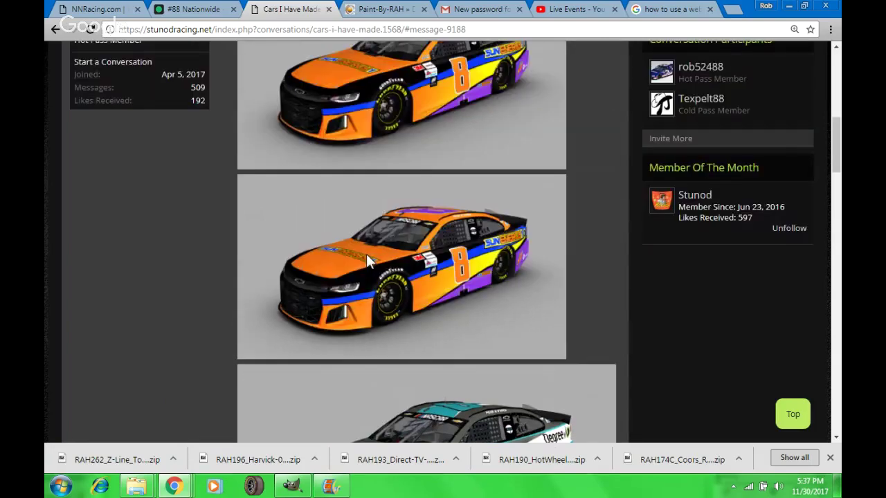
scroll(439, 235, down, 1)
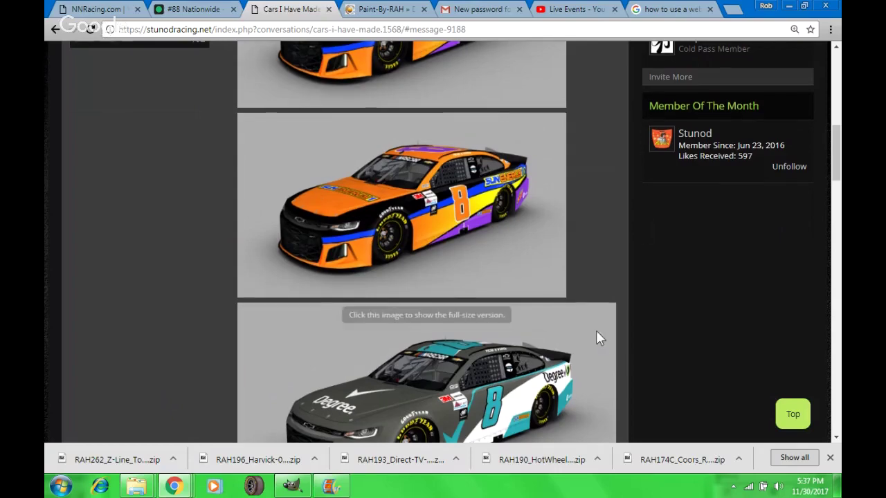
scroll(595, 333, up, 1)
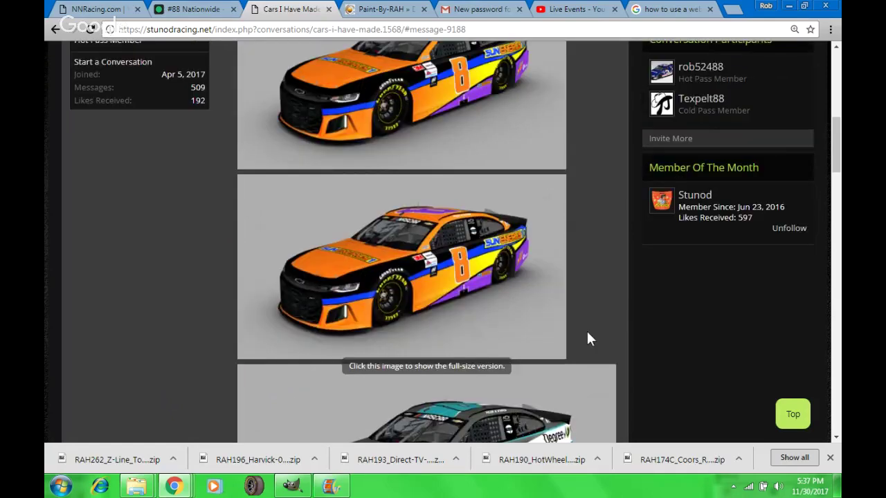
scroll(588, 338, up, 5)
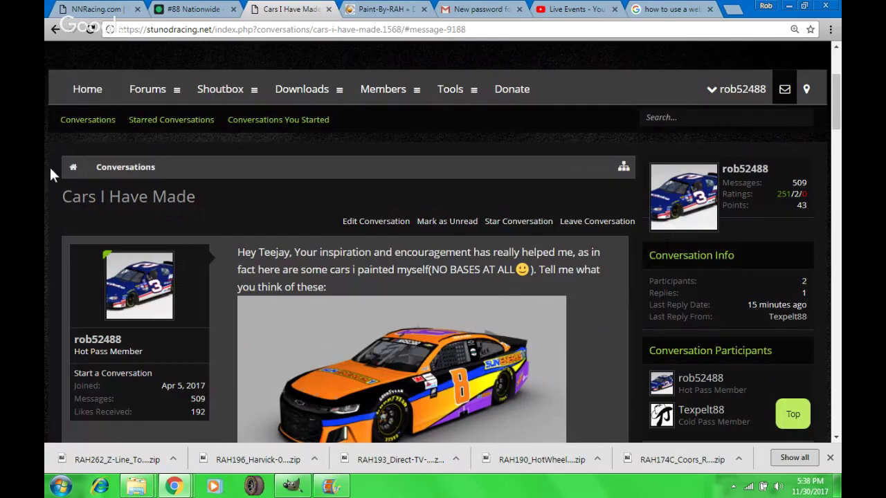
- Open the Stunod Racing forums page, look through the Shoutbox and minimize the browser
click(139, 101)
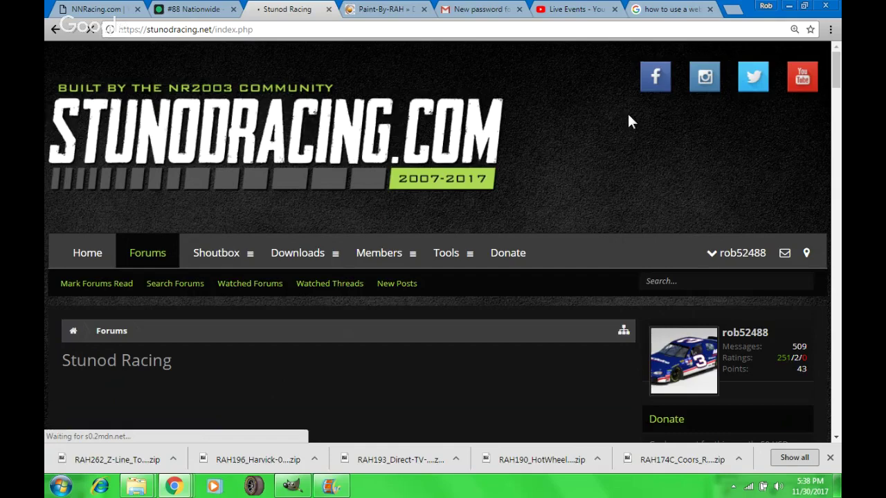
scroll(637, 110, down, 3)
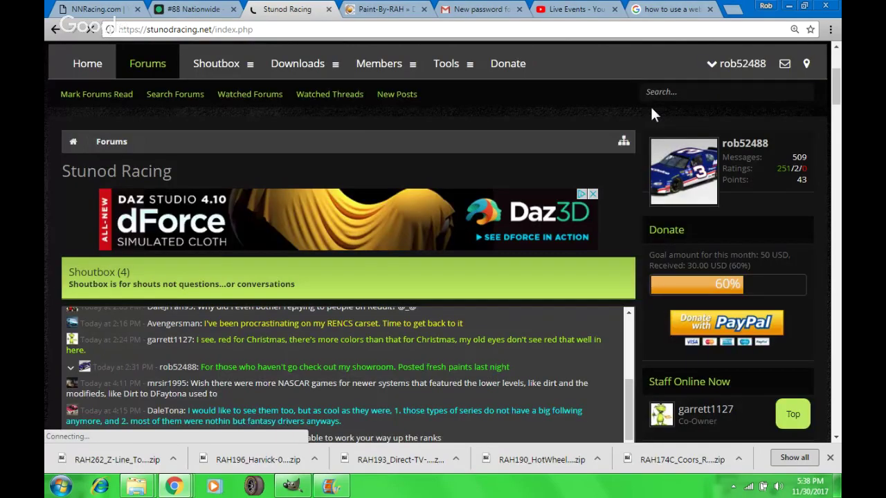
scroll(651, 108, down, 1)
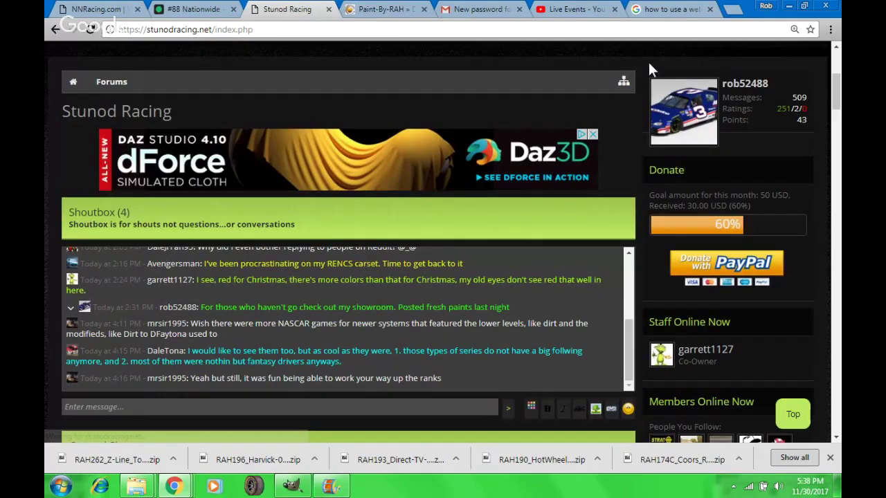
scroll(648, 61, down, 1)
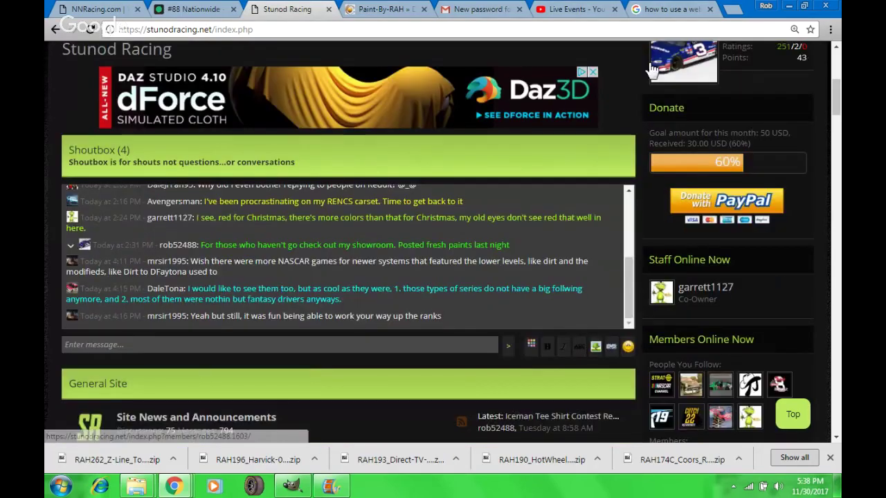
click(787, 6)
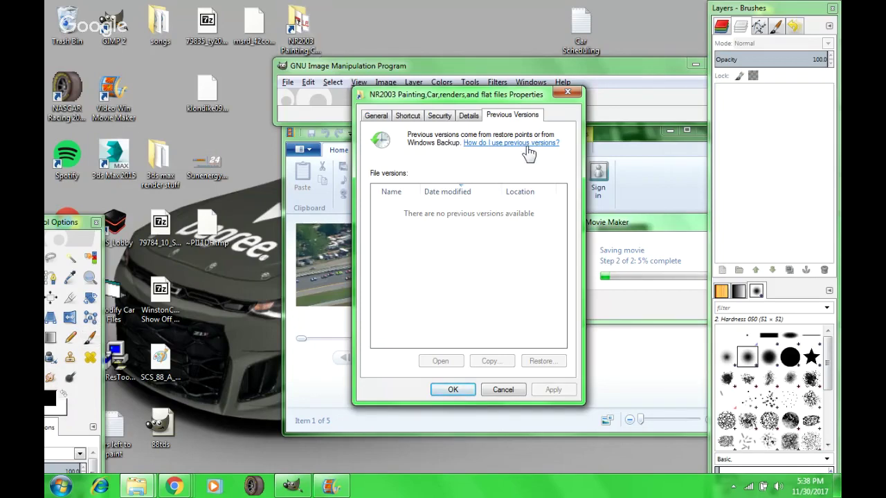
- View the NR2003 Painting shortcut's details and try to open the shortcut again, declining its deletion
click(466, 122)
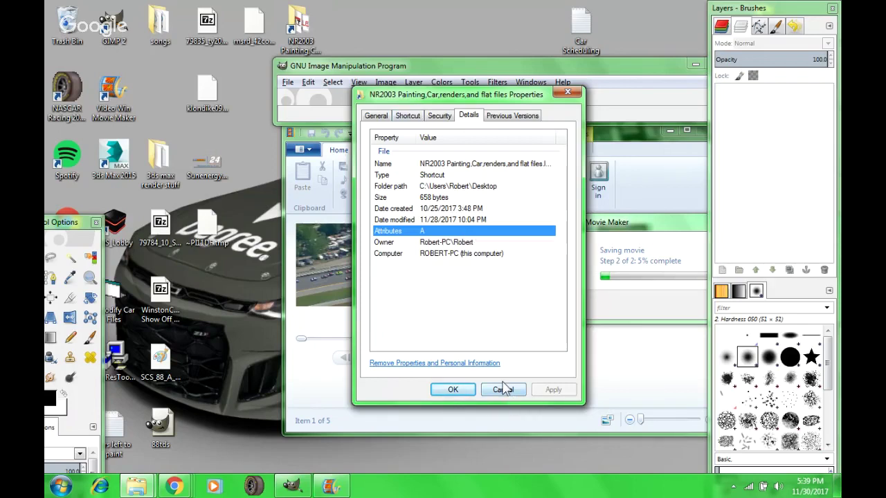
double_click(305, 35)
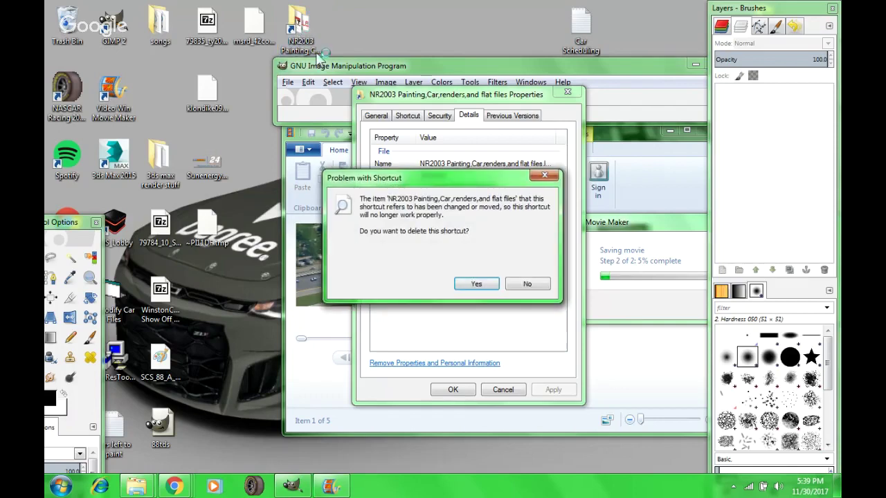
click(525, 283)
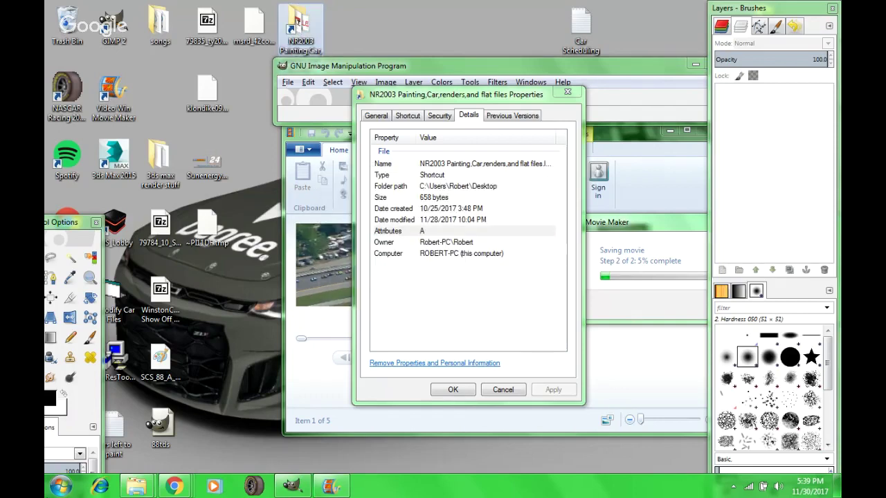
- Move the NR2003 Painting shortcut to the Trash Bin and restore it from its properties there
drag(296, 15, 76, 33)
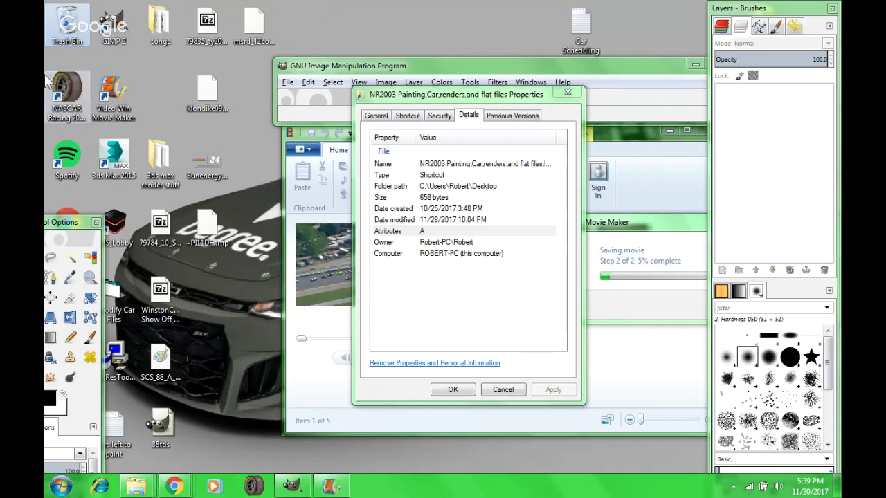
double_click(55, 33)
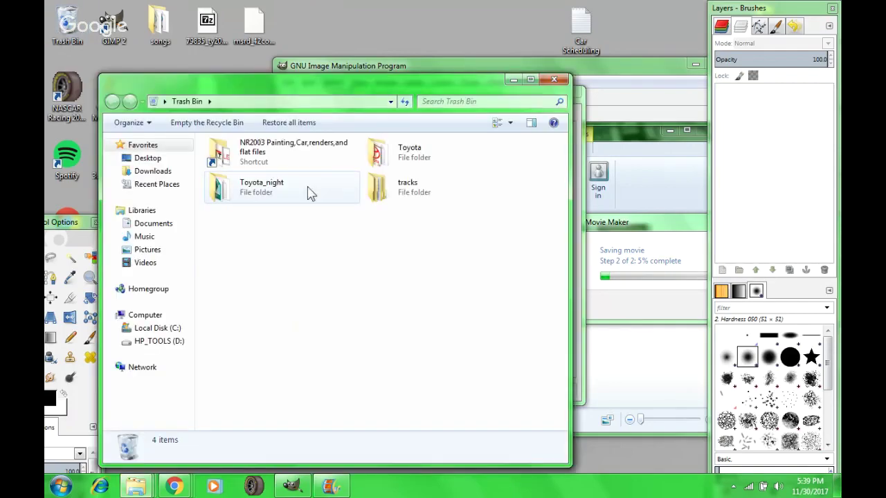
click(272, 158)
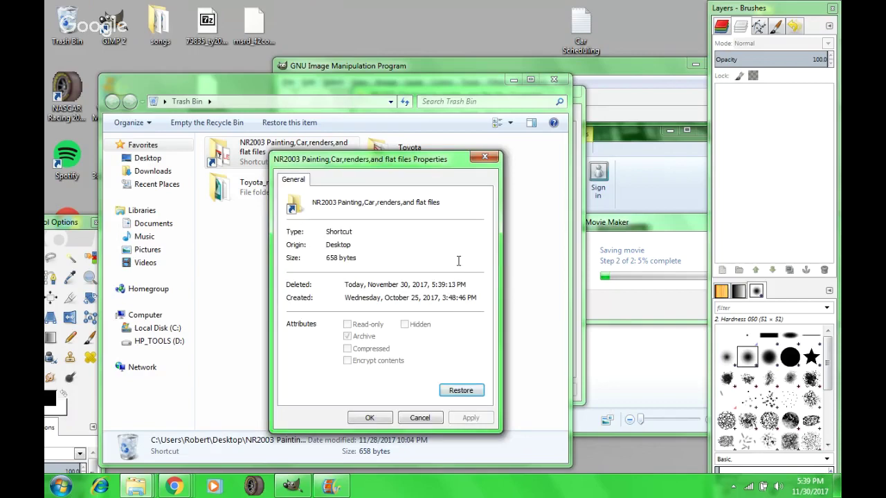
click(464, 392)
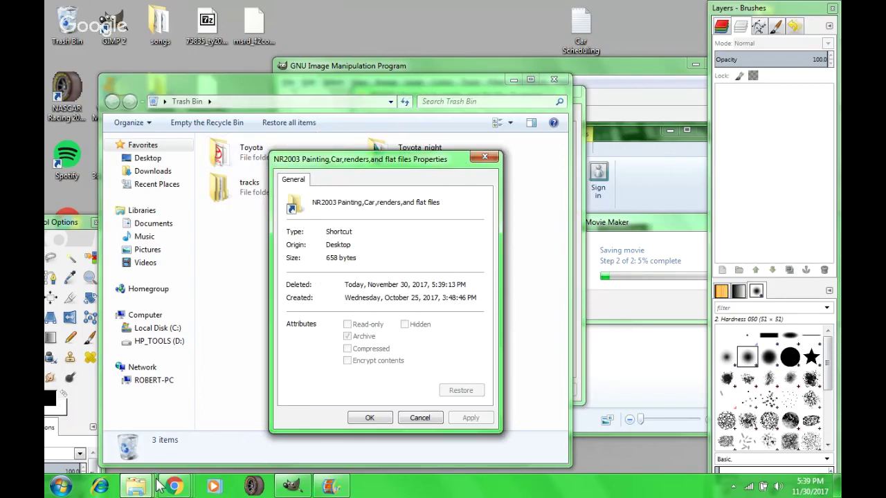
- Search the computer's programs and files for nr2003 and look over the results
mouse_move(177, 490)
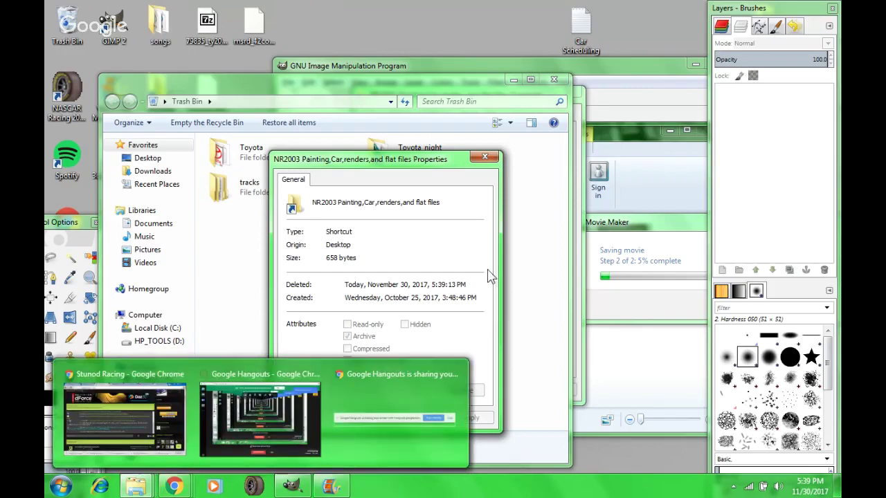
click(58, 488)
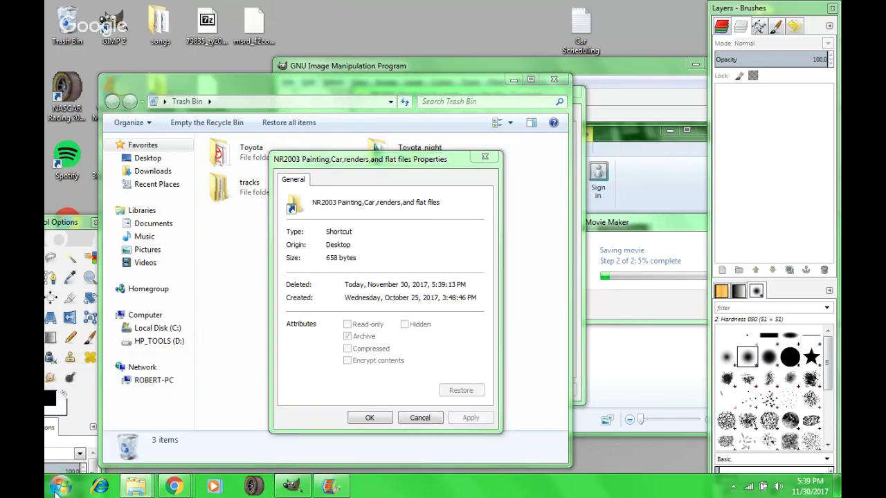
text(nr2003)
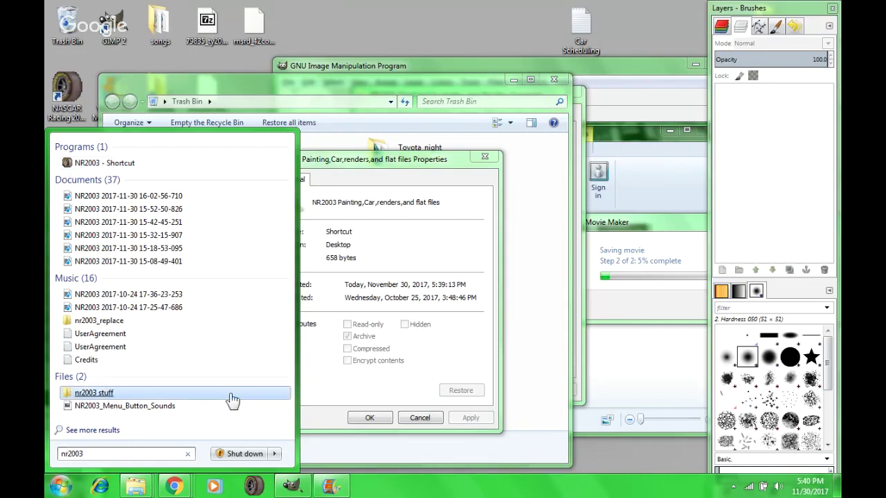
click(434, 477)
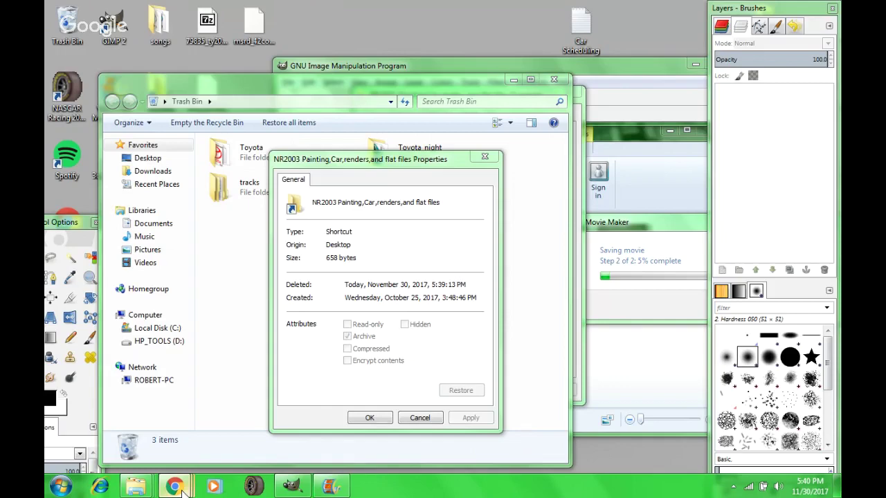
- Switch to Chrome and search Google for how to bring back a deleted file
mouse_move(182, 492)
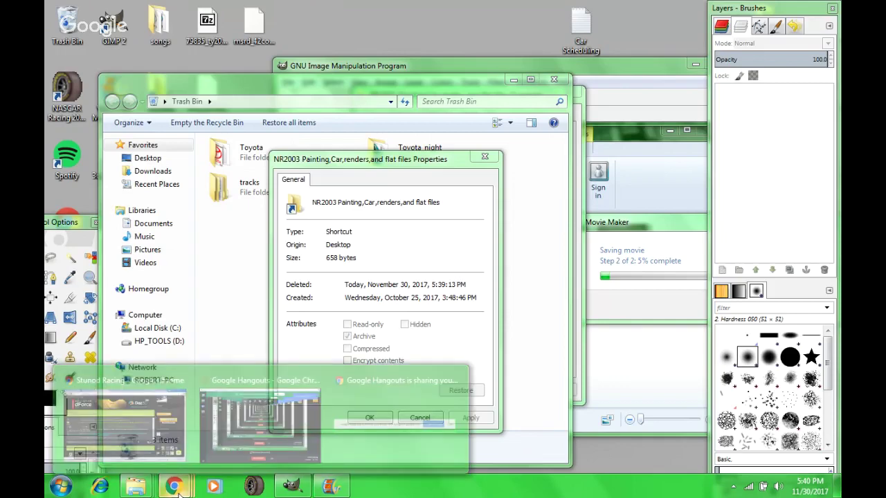
click(125, 422)
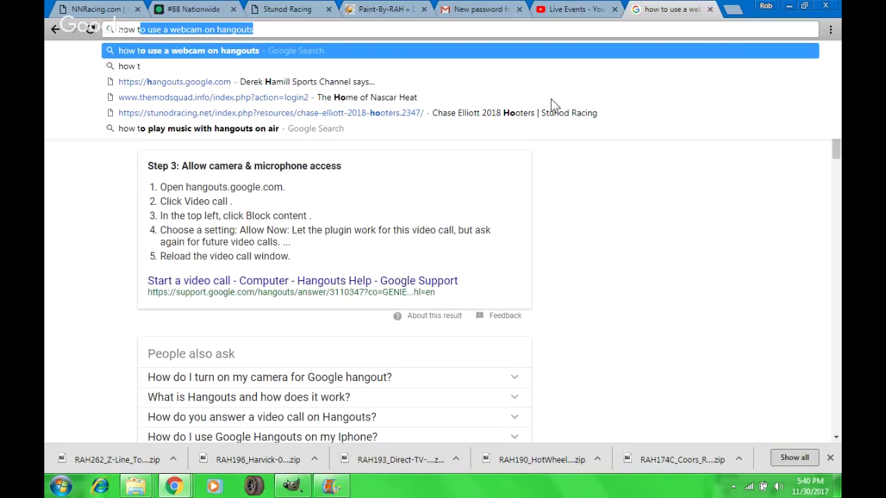
text(o bring back a delete)
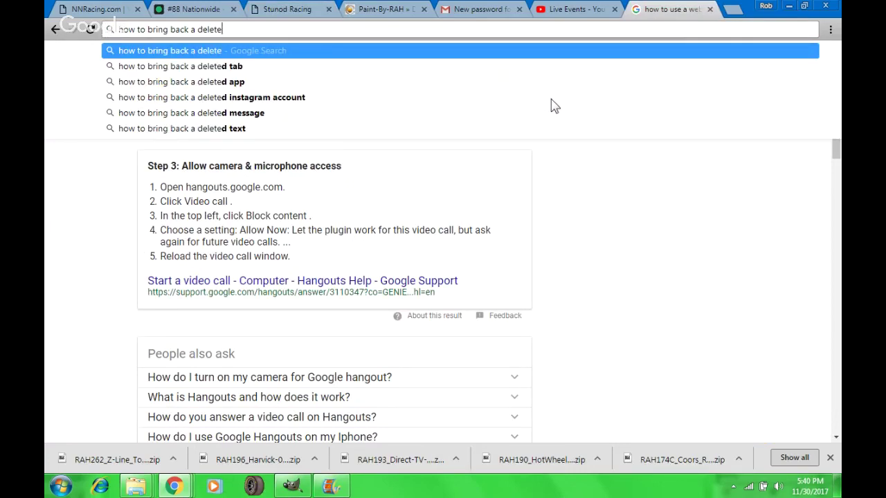
text(d f)
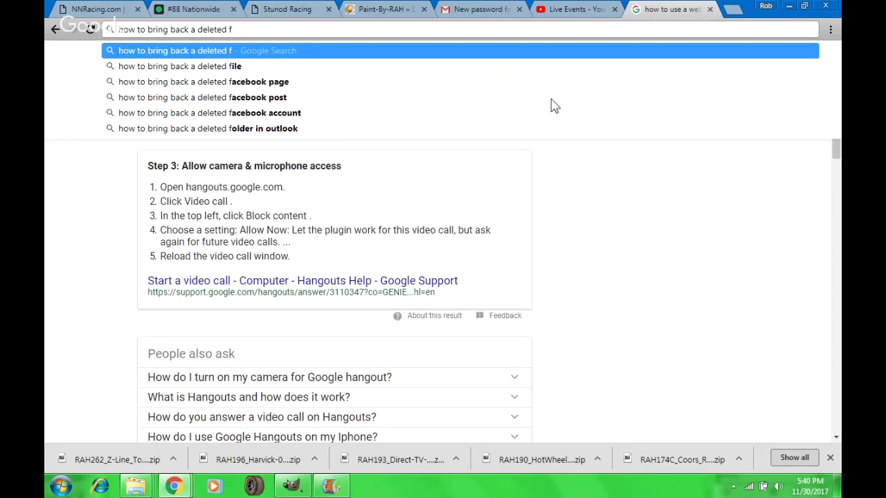
key(Down)
key(Return)
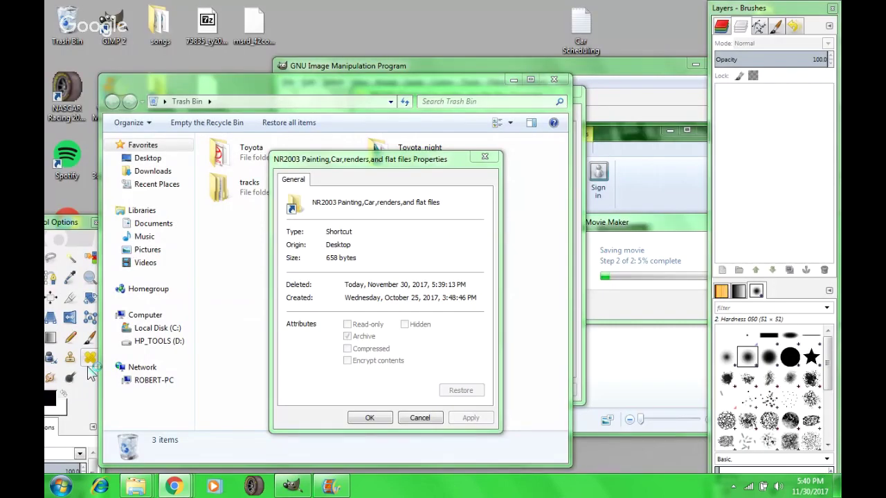
- Open the Computer window and recheck the file-restoring instructions in Chrome before minimizing the browser
right_click(61, 487)
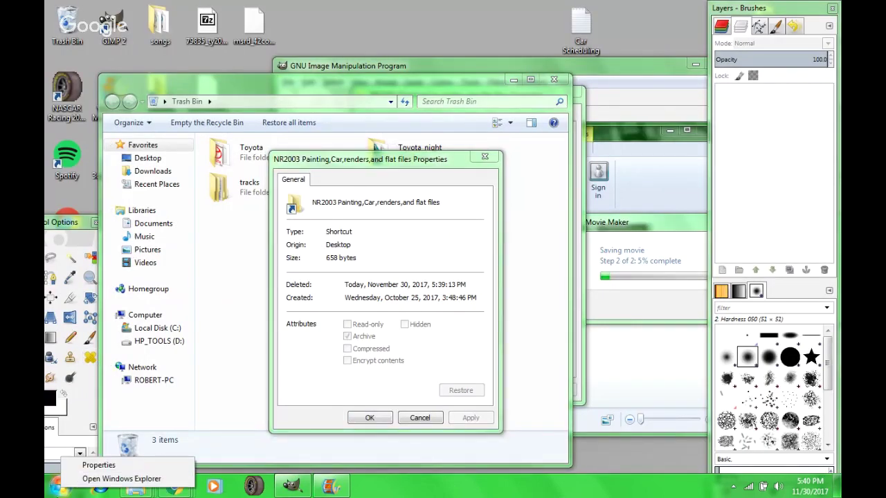
click(61, 487)
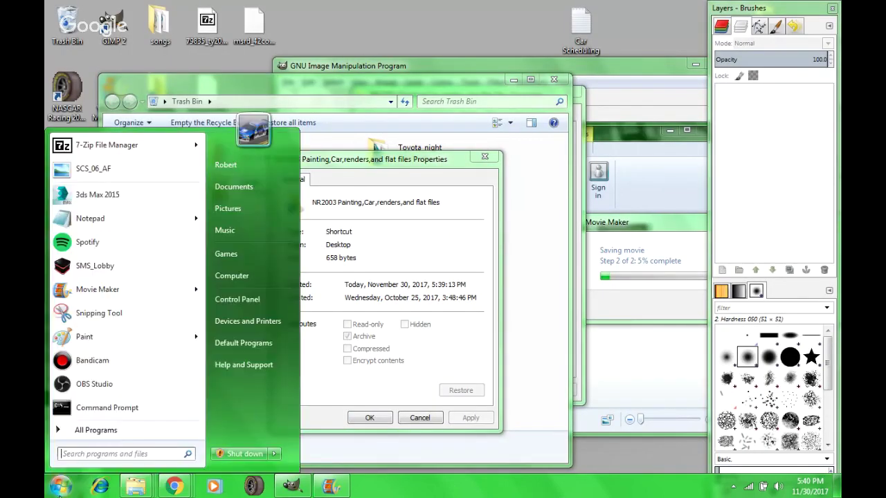
click(247, 283)
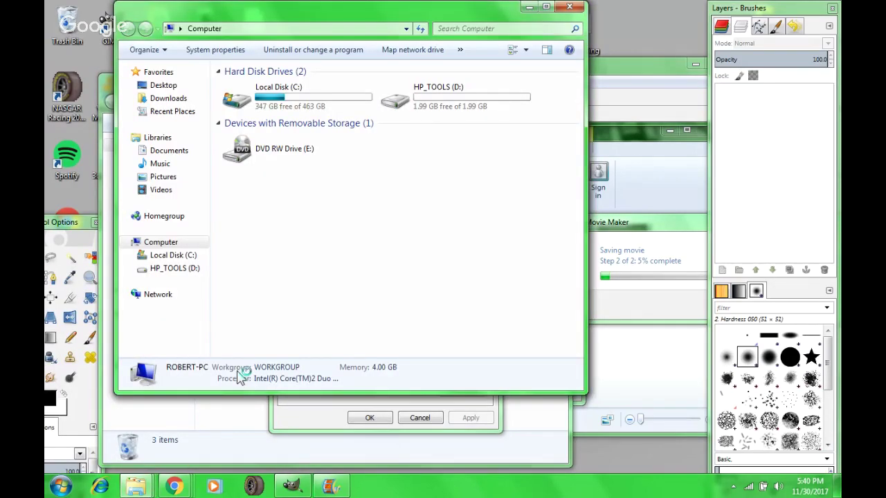
right_click(370, 101)
click(168, 386)
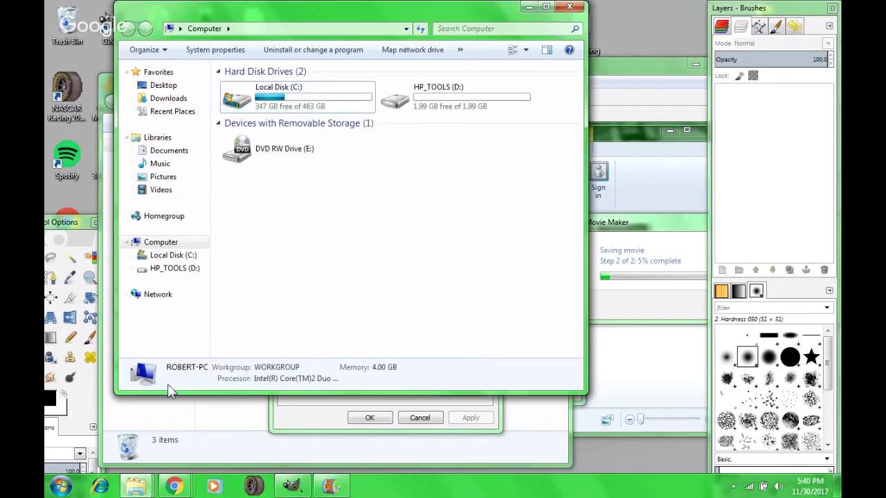
mouse_move(174, 486)
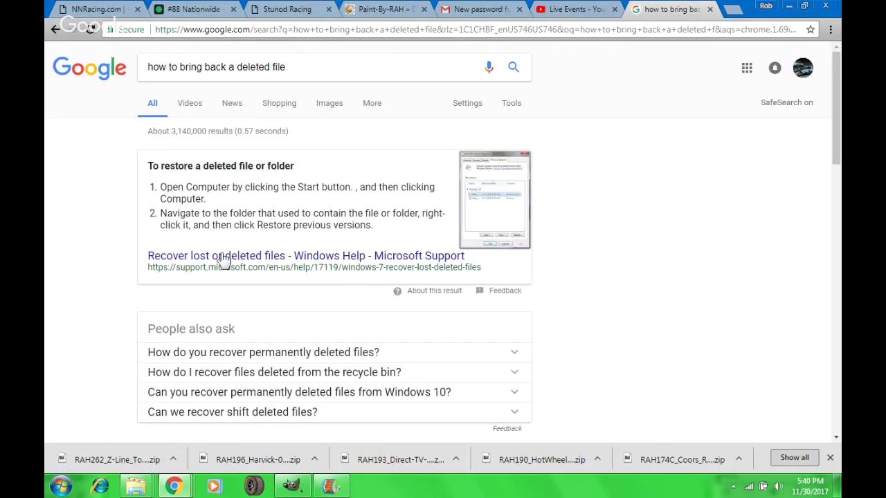
click(790, 7)
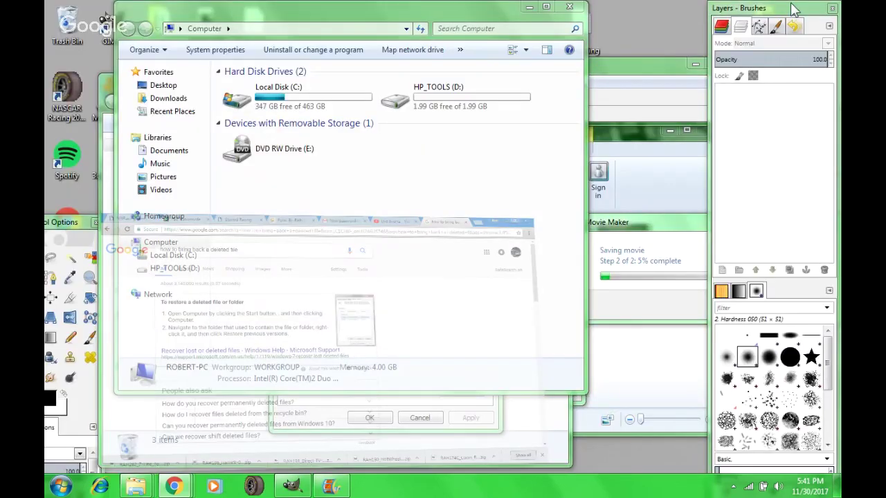
- Bring up the previous versions of Local Disk (C:) and look through them, selecting the 11/29/2017 version
click(304, 104)
right_click(306, 108)
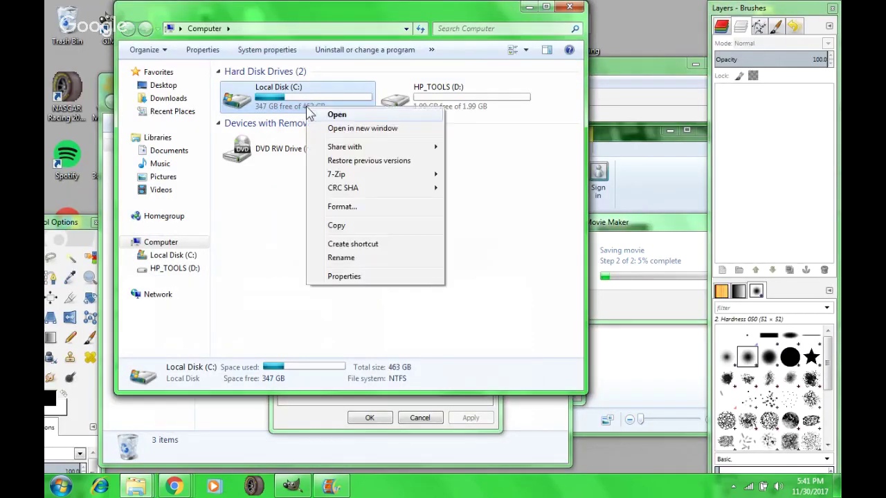
click(325, 166)
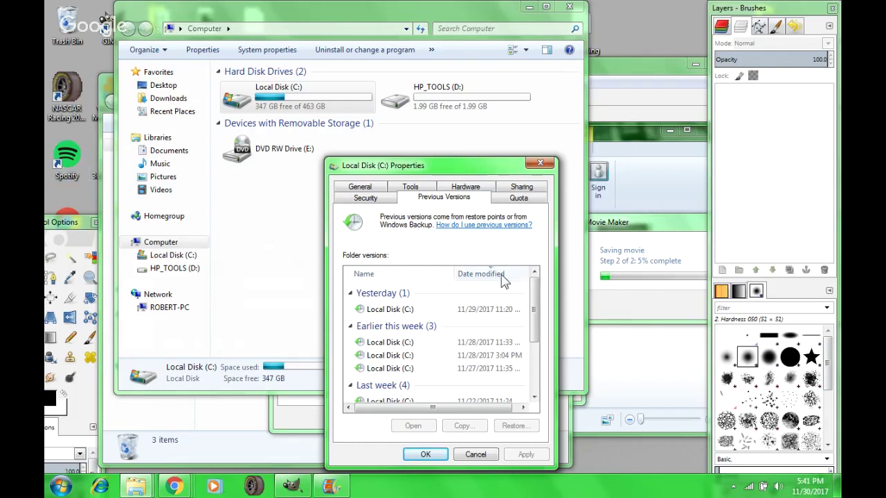
click(448, 316)
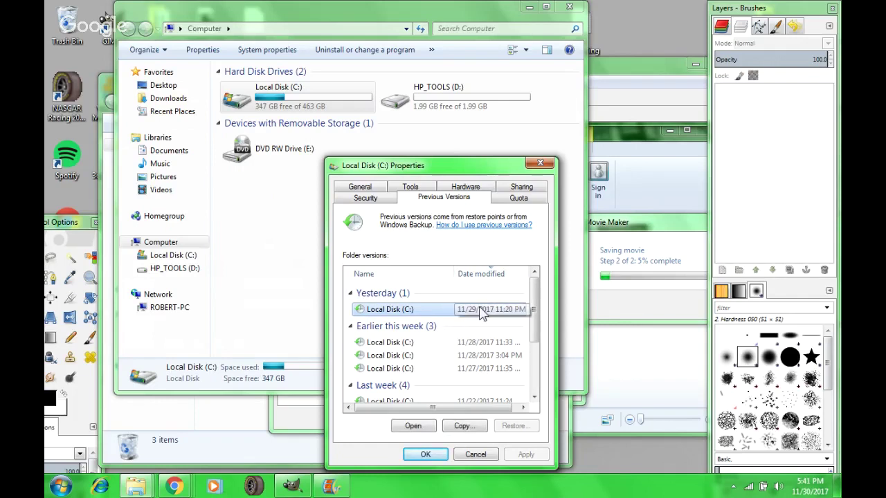
drag(457, 409, 438, 412)
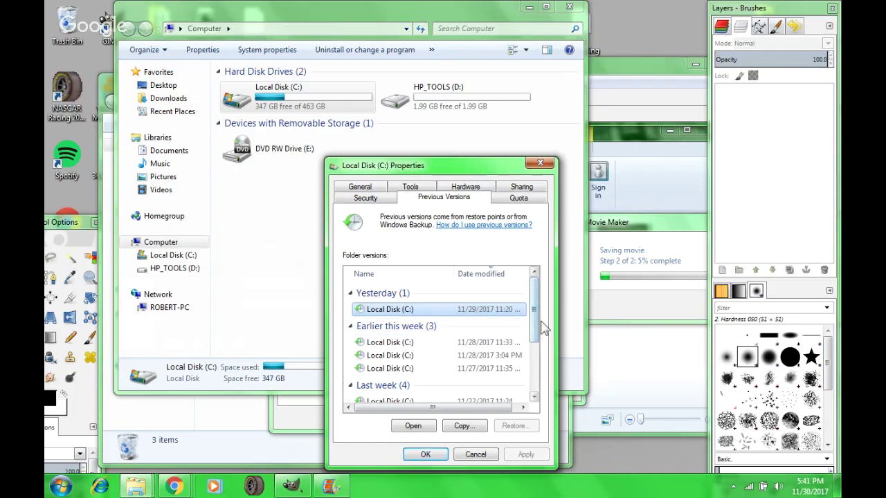
scroll(536, 329, down, 3)
scroll(536, 329, up, 3)
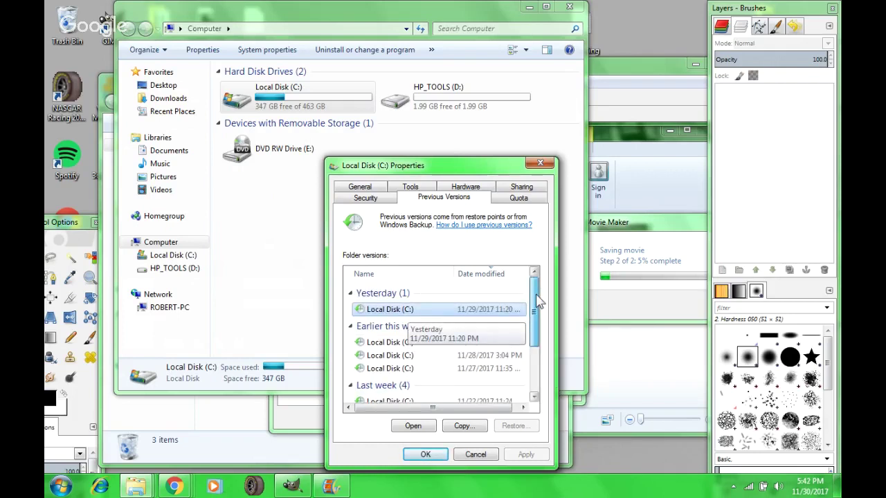
click(424, 455)
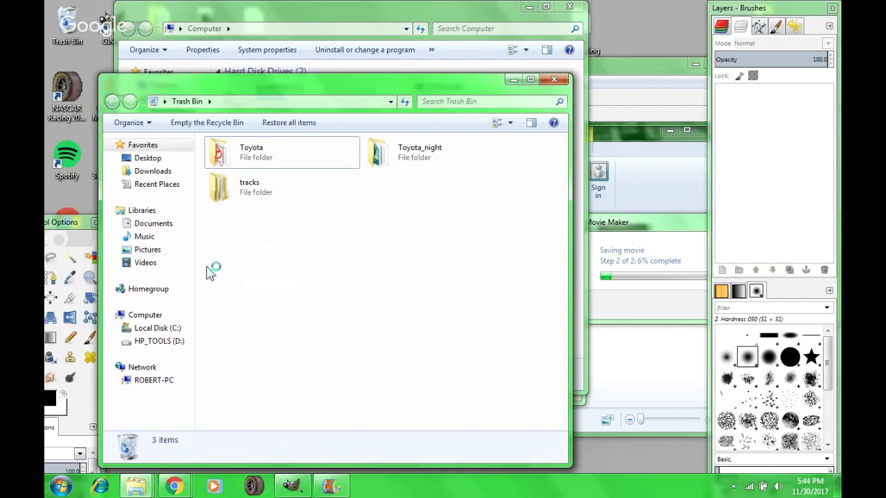
- Minimize the Trash Bin and Computer windows and close the deleted shortcut's properties
click(513, 80)
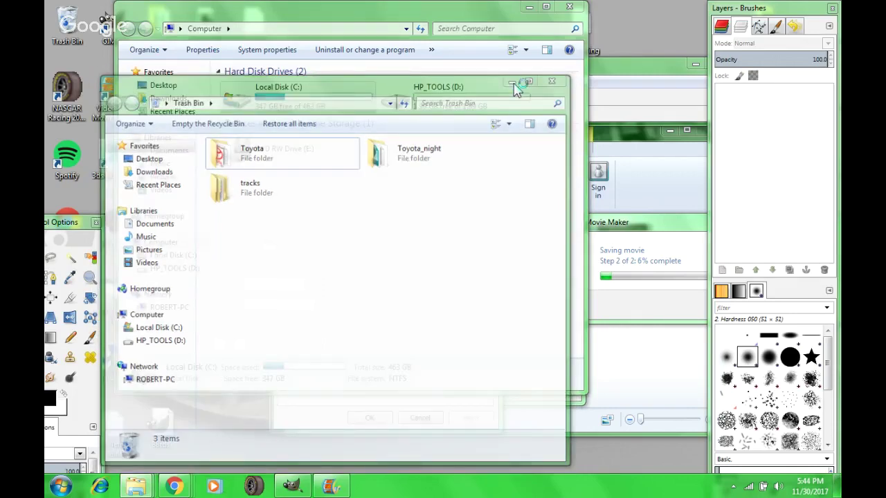
click(526, 9)
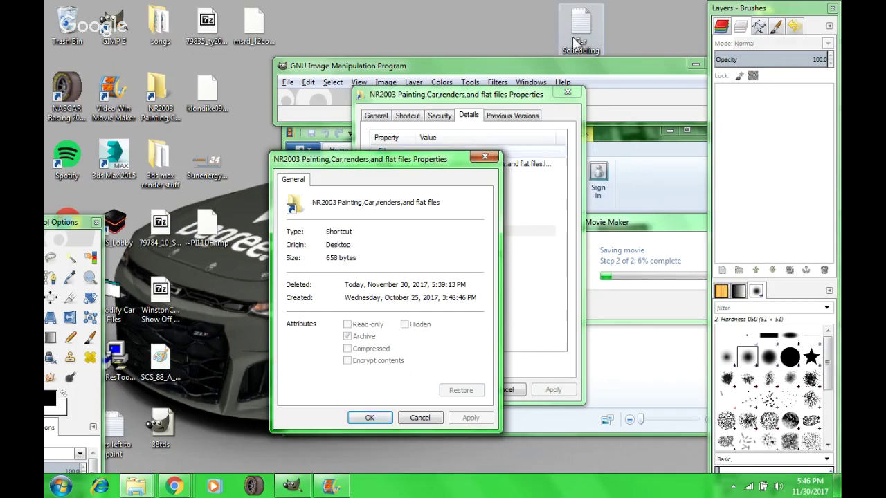
drag(502, 155, 462, 248)
click(459, 243)
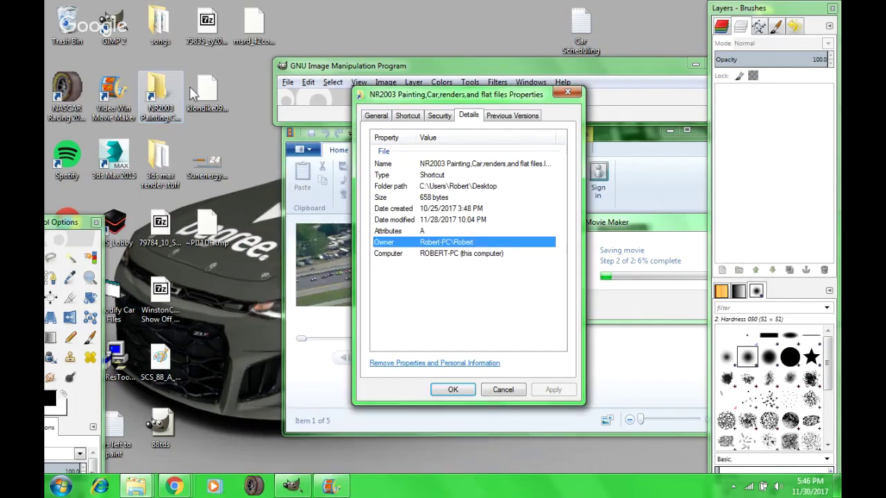
- Try to open the NR2003 Painting desktop shortcut once more, dismissing the offer to delete it
click(244, 151)
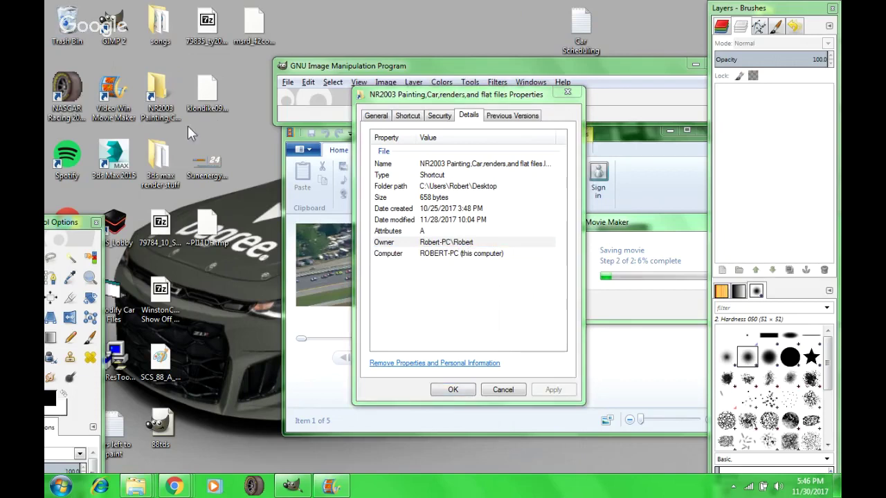
click(165, 98)
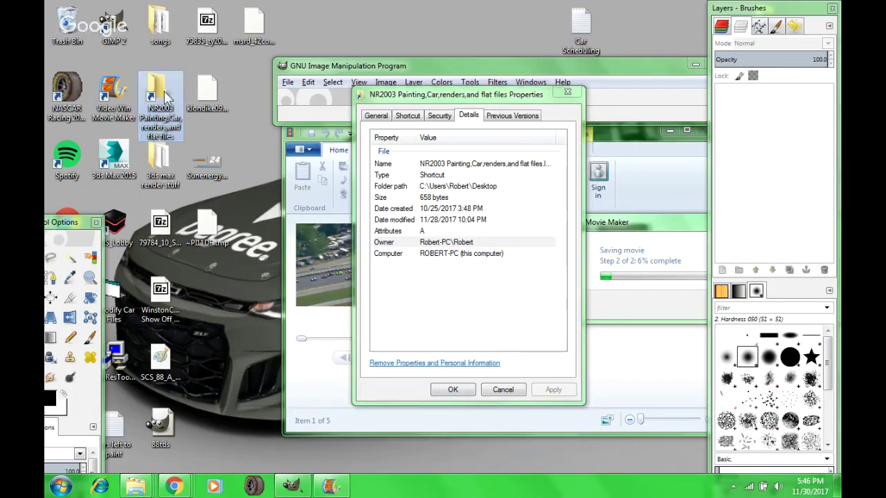
double_click(165, 98)
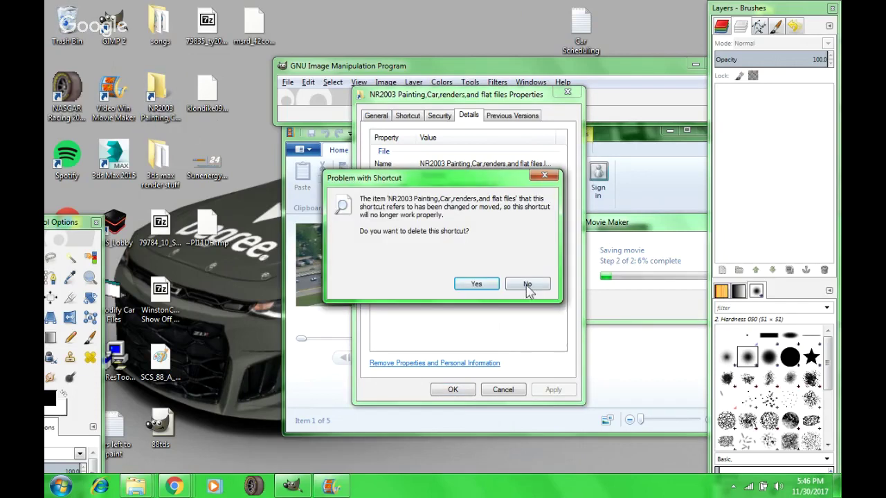
click(546, 175)
- Return to the Local Disk (C:) properties, open yesterday's previous version from 11/29/2017 and look through its folders
mouse_move(135, 489)
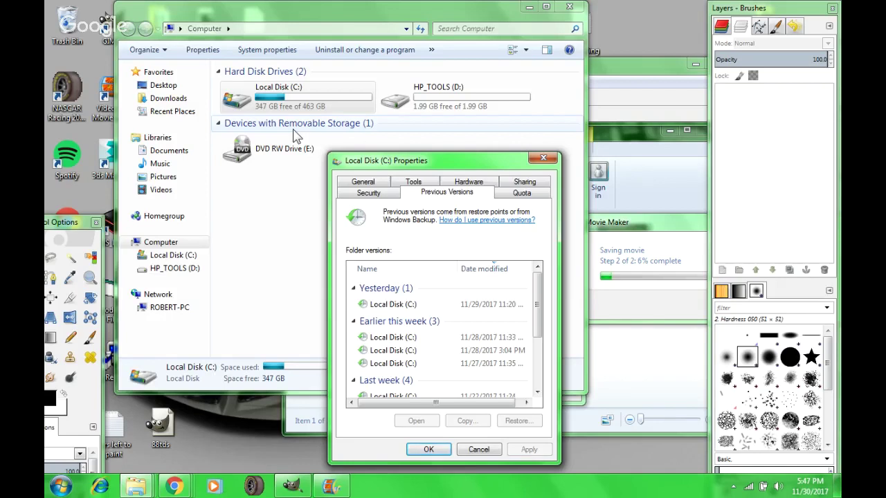
click(410, 306)
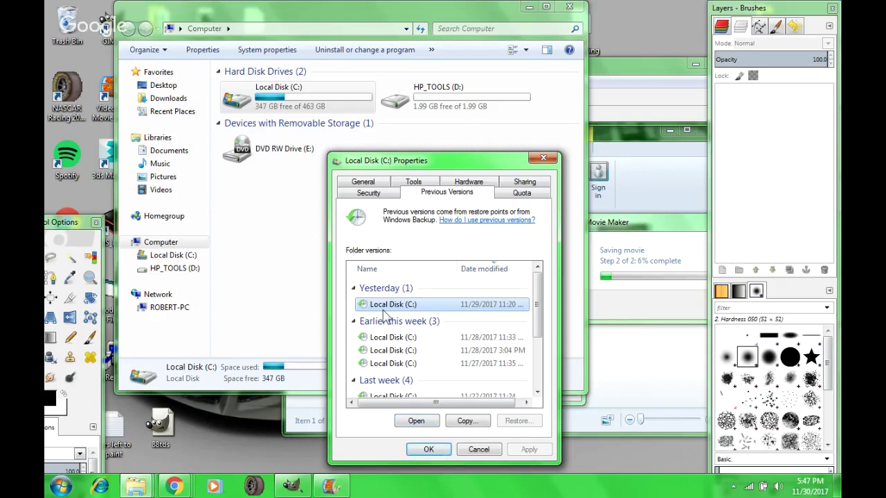
click(428, 449)
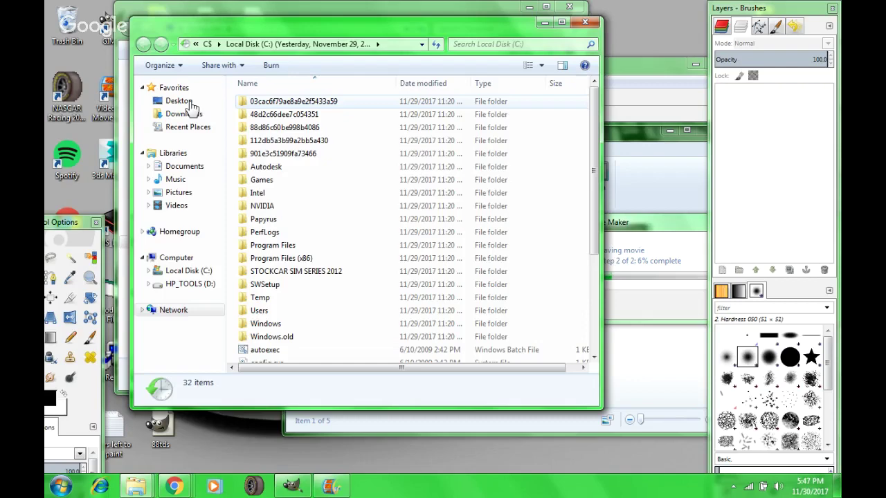
scroll(284, 277, down, 4)
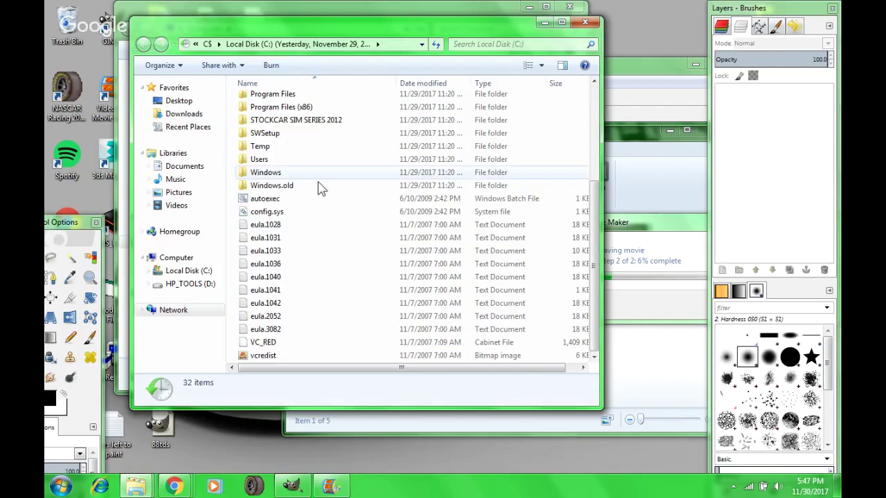
scroll(290, 296, up, 3)
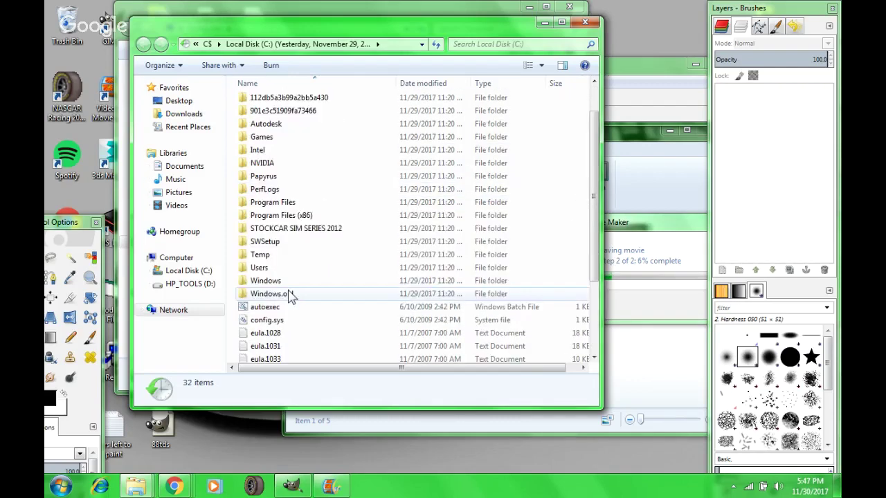
- In the 11/29/2017 version, look through the Desktop folder of the user's profile under Users for the painting folder, and close the windows
click(259, 268)
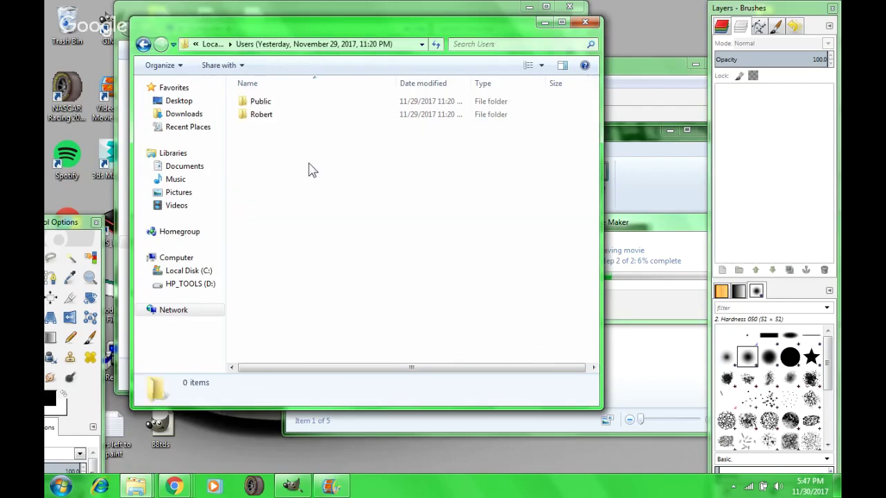
double_click(253, 117)
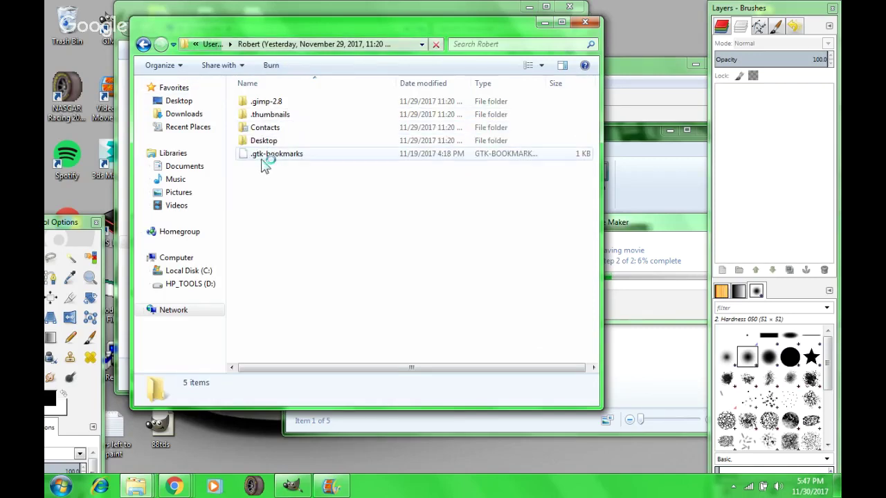
click(265, 142)
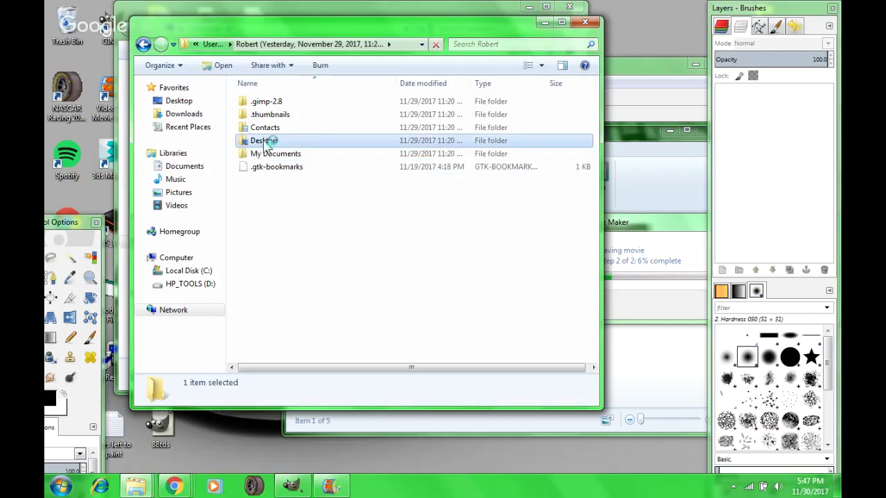
double_click(265, 142)
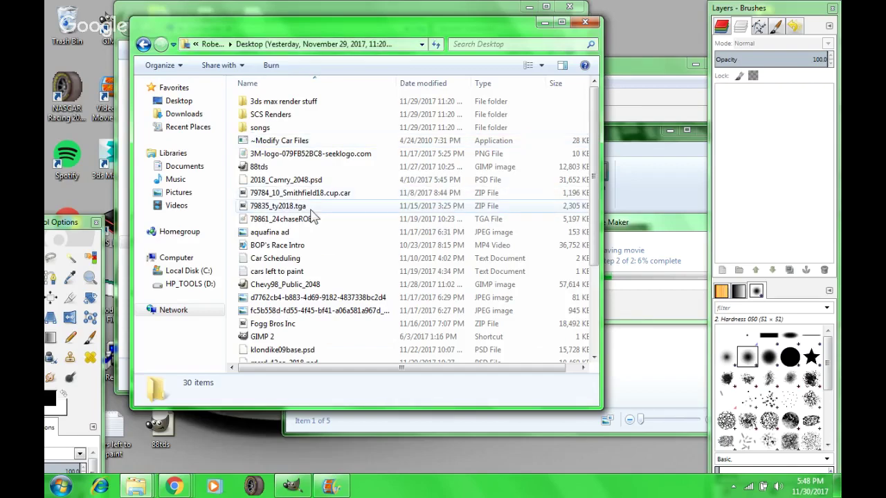
scroll(313, 217, down, 3)
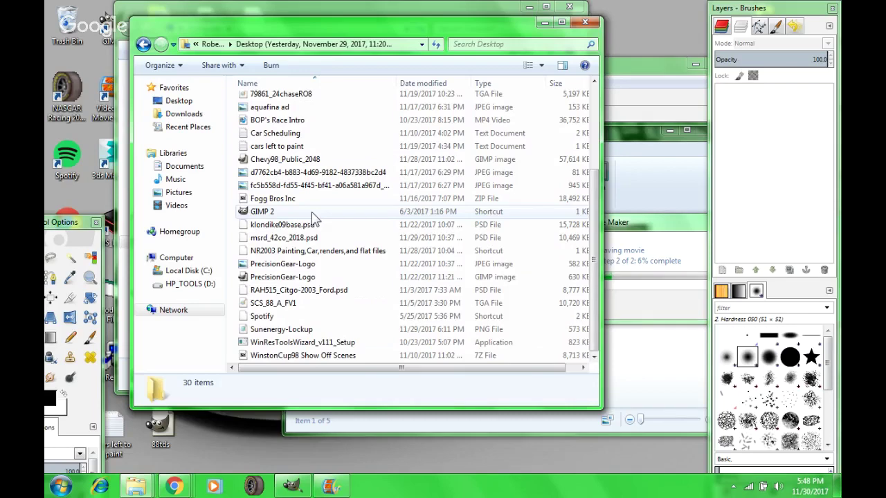
scroll(313, 218, up, 3)
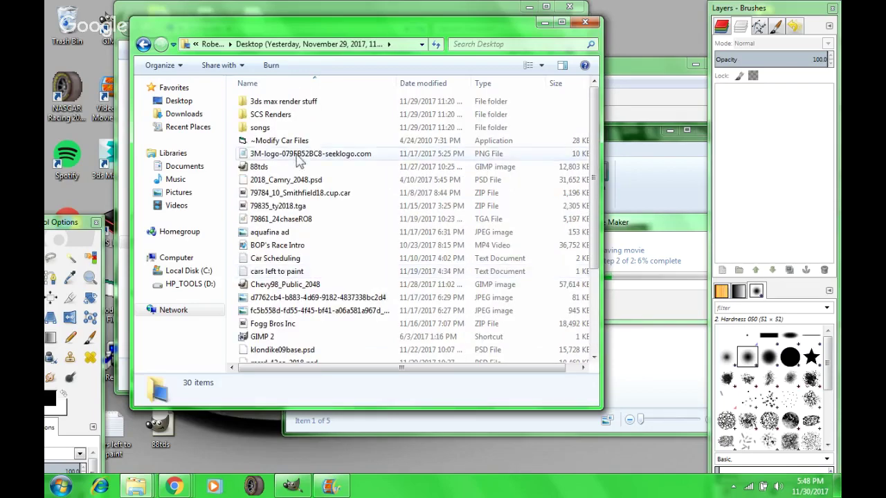
click(585, 24)
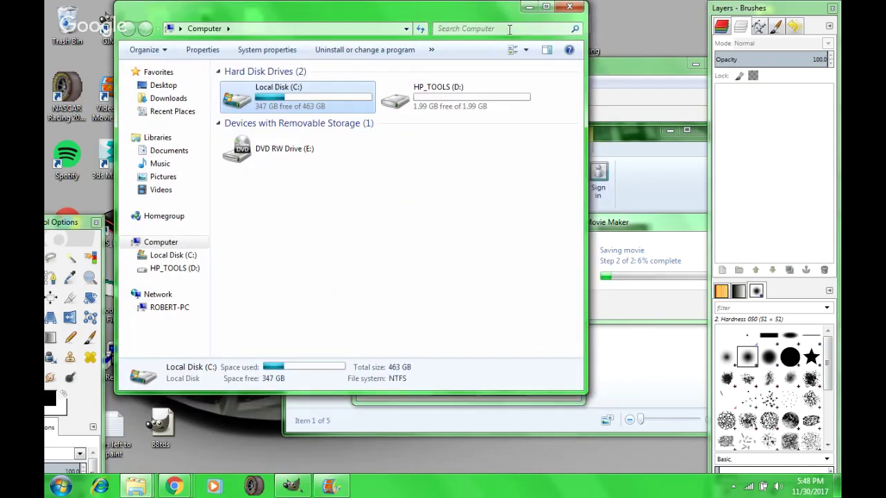
click(569, 6)
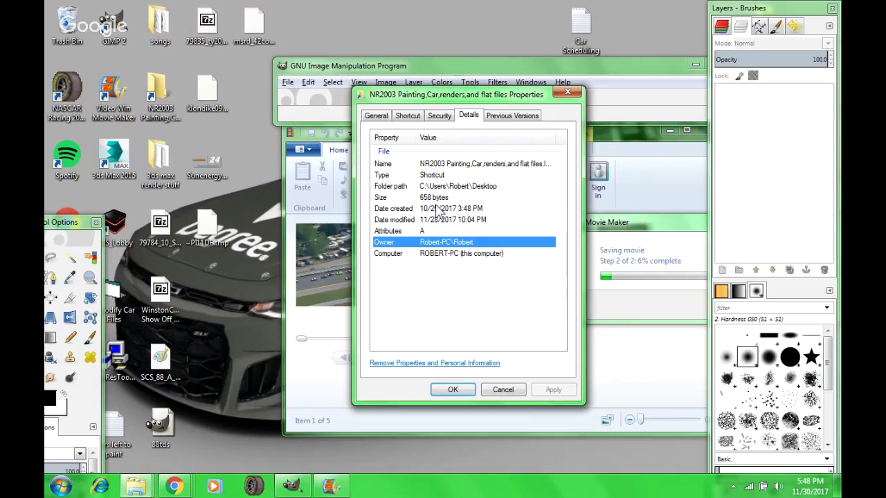
- Open Computer again and bring up the previous versions of Local Disk (C:)
key(super+e)
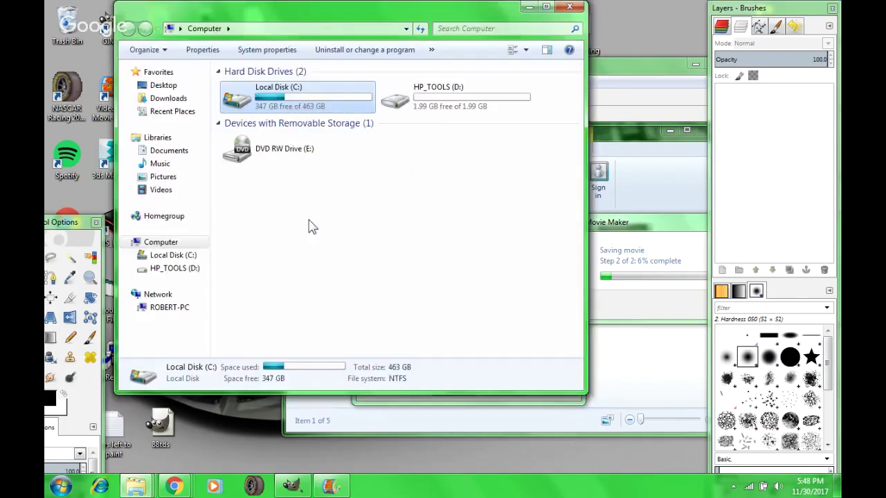
right_click(298, 99)
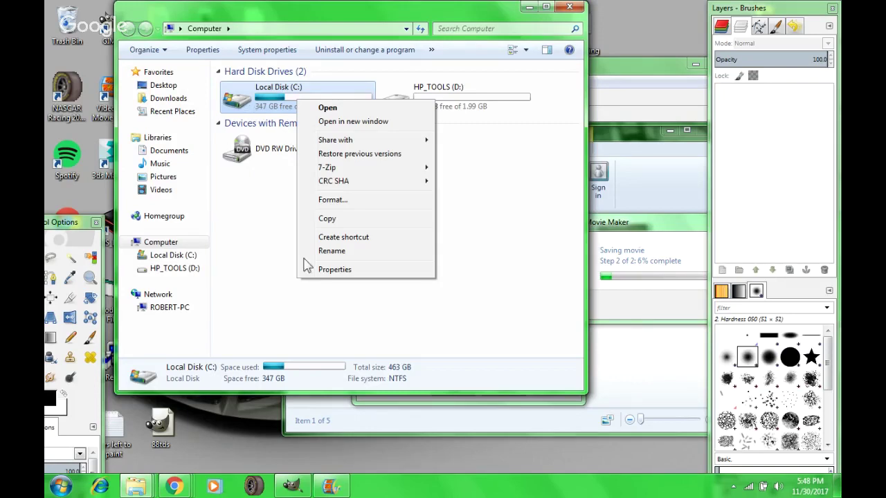
click(293, 286)
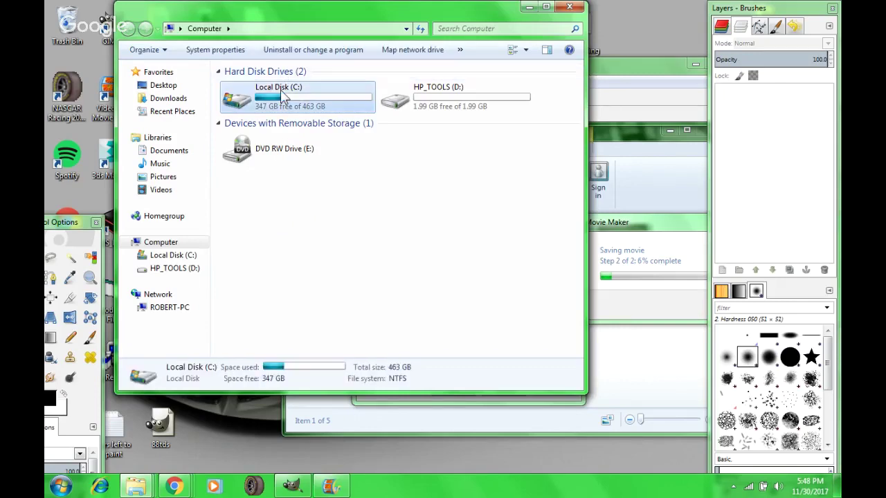
click(282, 97)
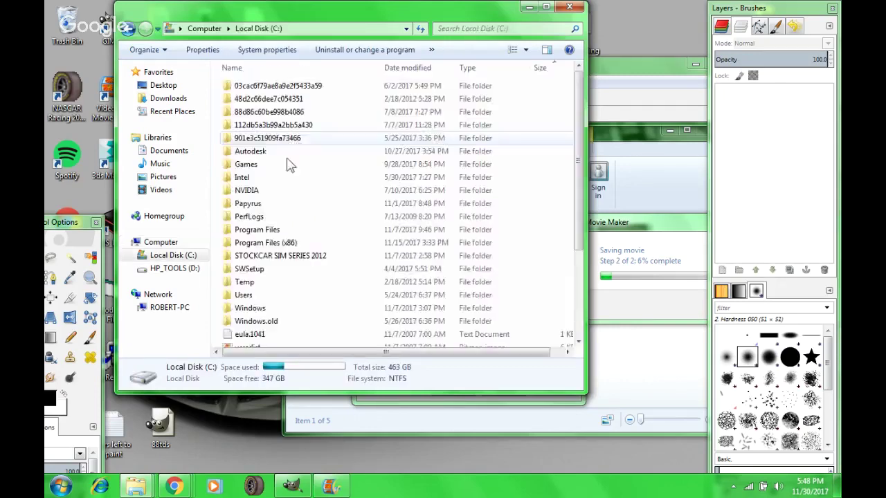
key(BackSpace)
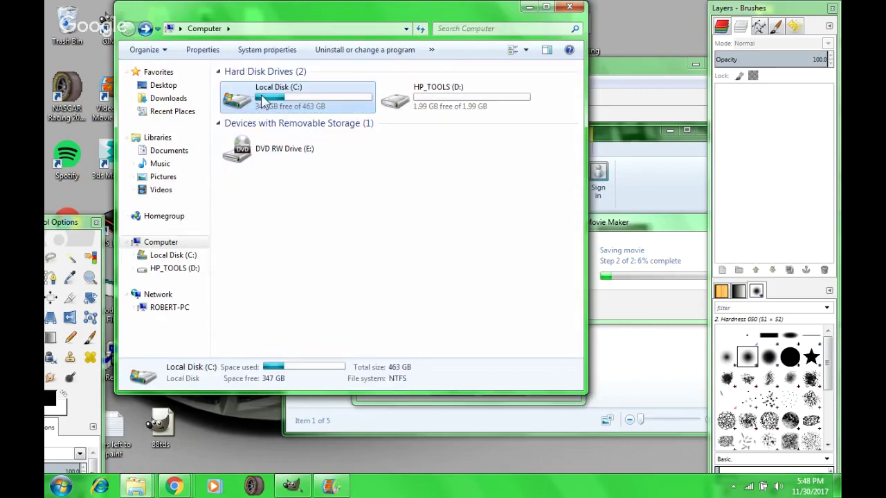
right_click(263, 101)
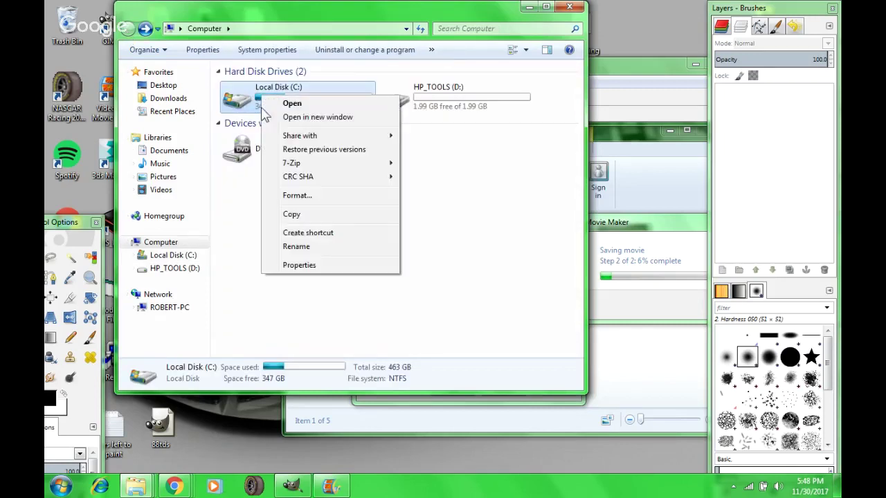
key(Escape)
click(297, 154)
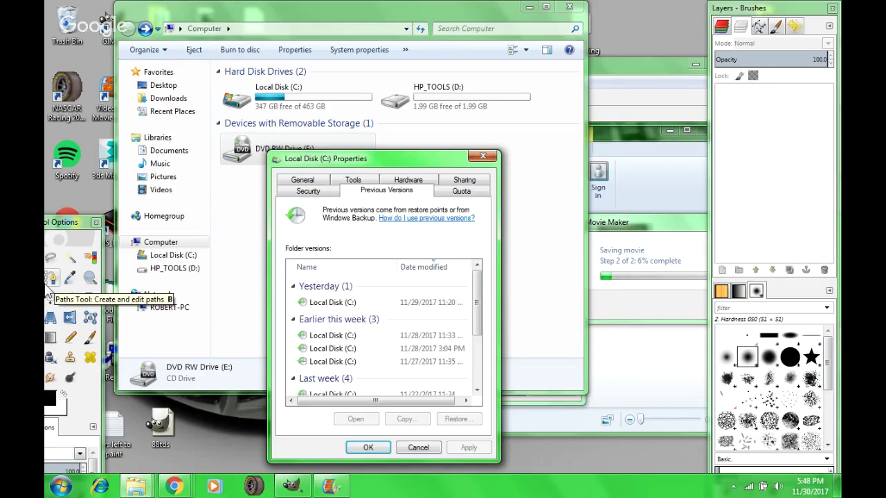
- Open the 11/28/2017 11:33 PM version of Local Disk (C:) and go to the Desktop folder of the user's profile under Users
click(386, 338)
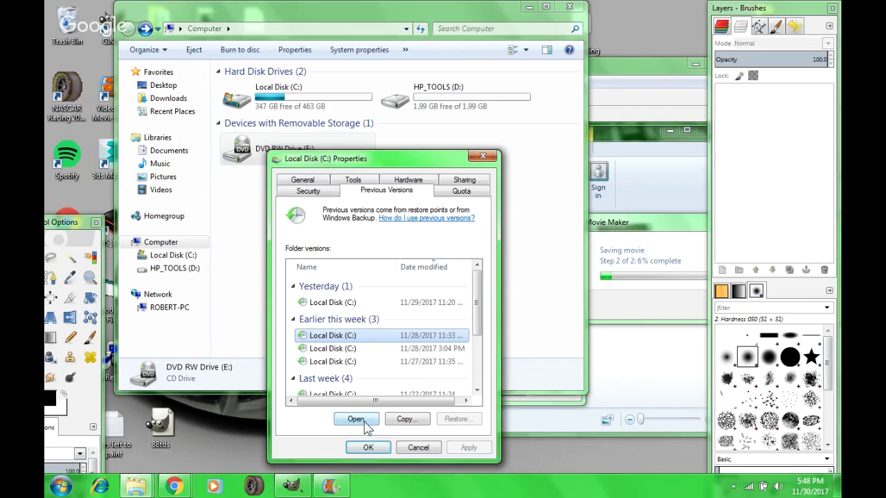
click(364, 422)
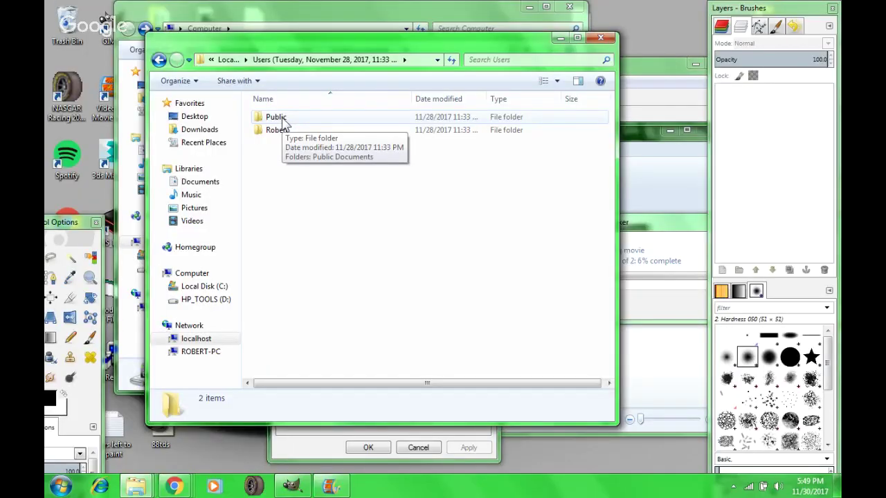
click(271, 134)
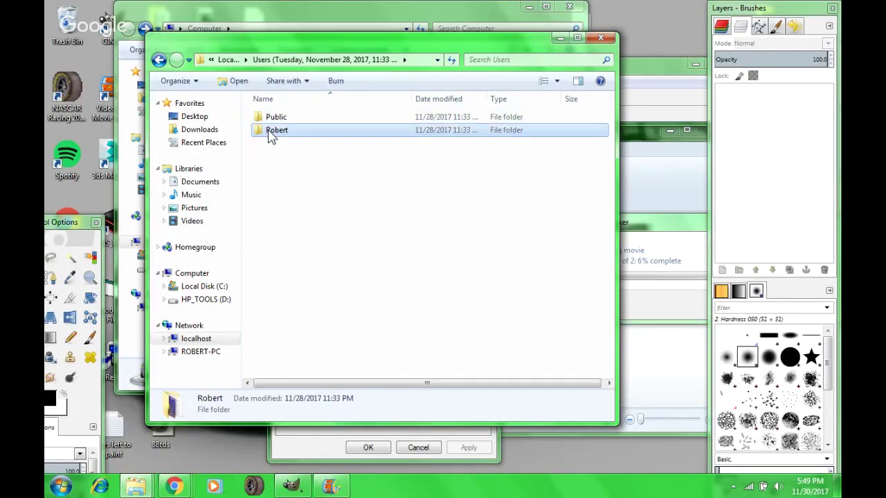
double_click(272, 132)
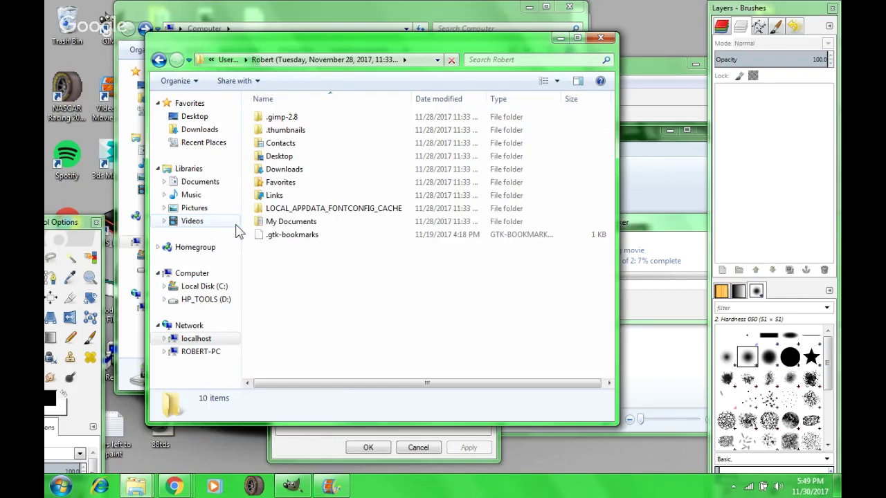
click(278, 159)
double_click(280, 165)
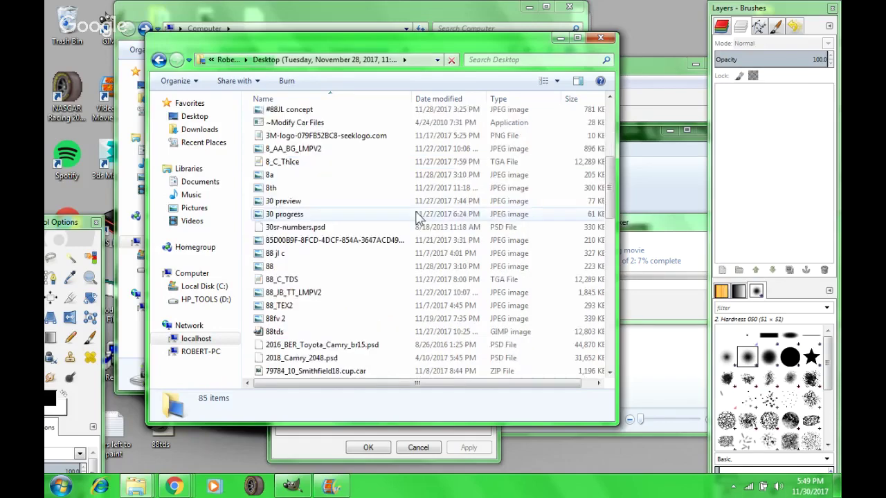
- Try to copy the "NR2003 Painting,Car,renders,and flat files" folder from the 11/28/2017 version onto the desktop, cancelling at the repeated security warning
click(484, 235)
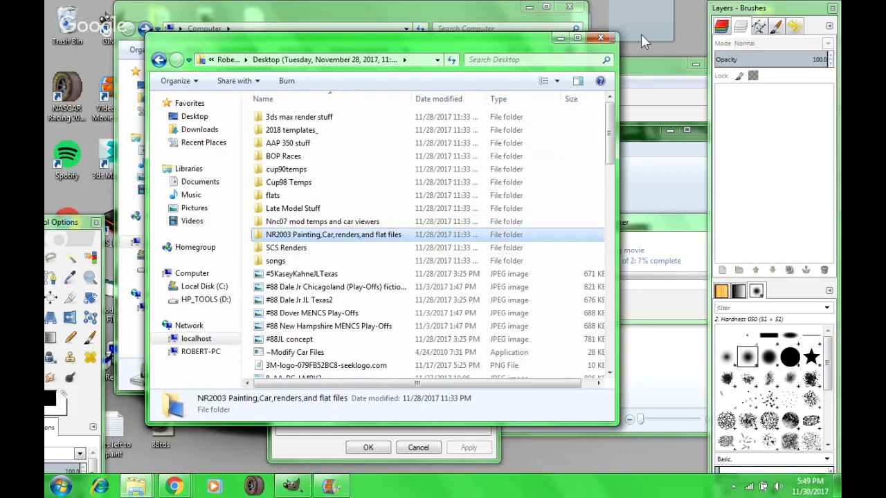
drag(641, 34, 641, 34)
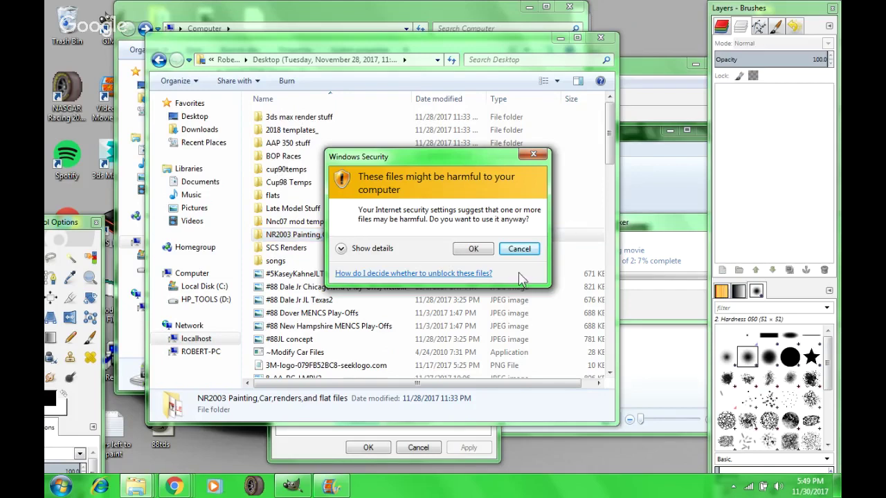
click(473, 255)
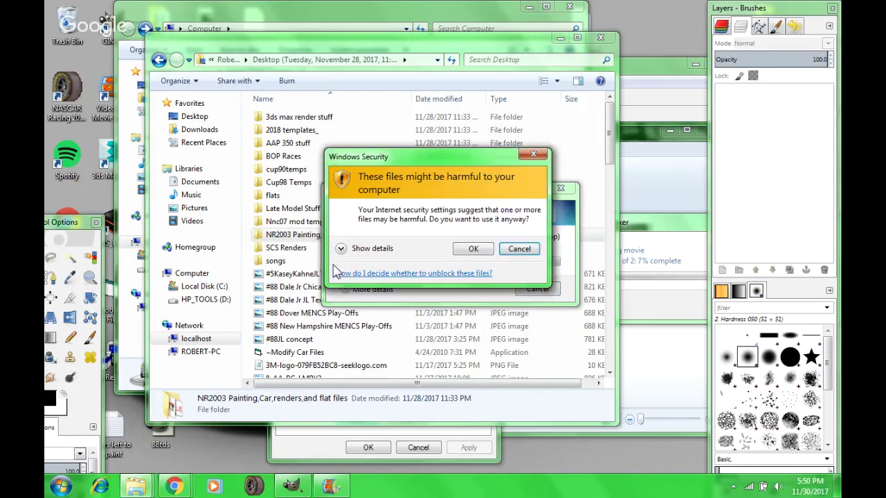
click(519, 249)
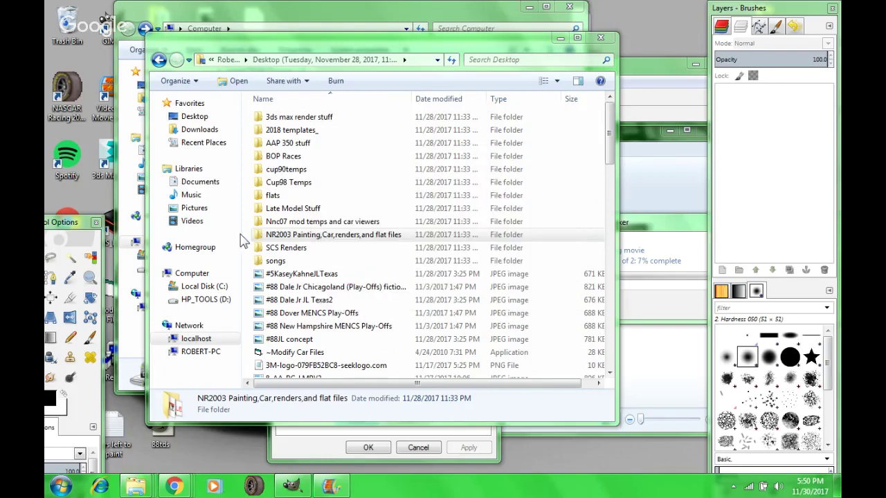
- Copy the "NR2003 Painting,Car,renders,and flat files" folder from the 11/28/2017 version onto the current desktop again, accepting the security warnings
drag(257, 235, 649, 39)
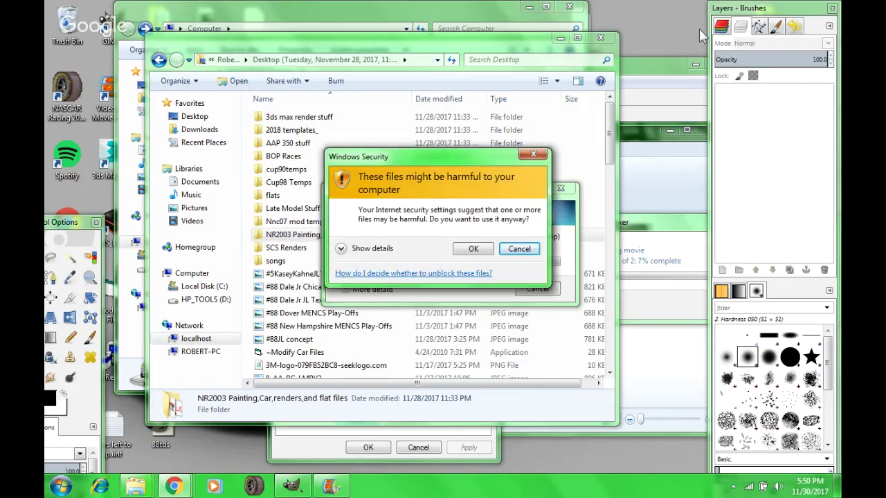
click(471, 252)
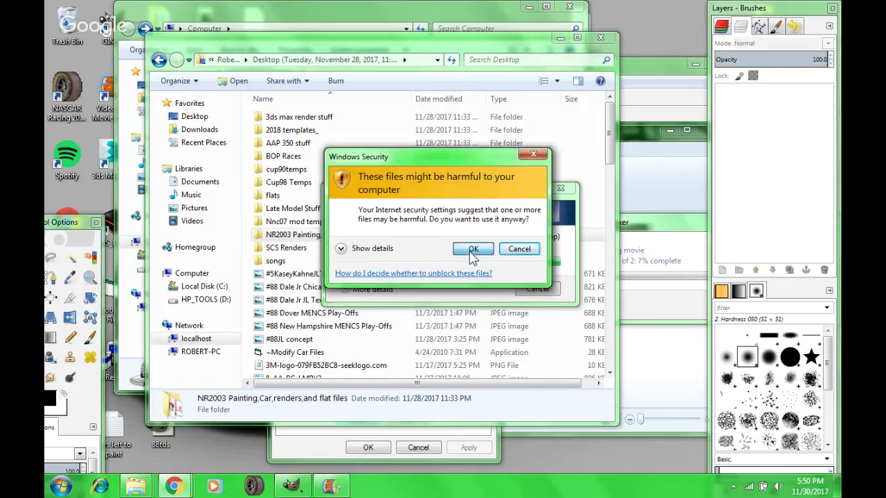
click(473, 250)
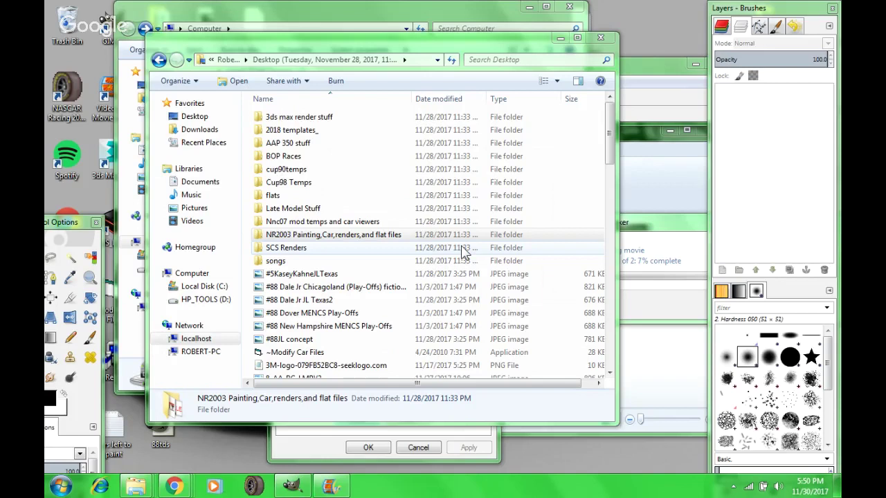
key(ctrl+v)
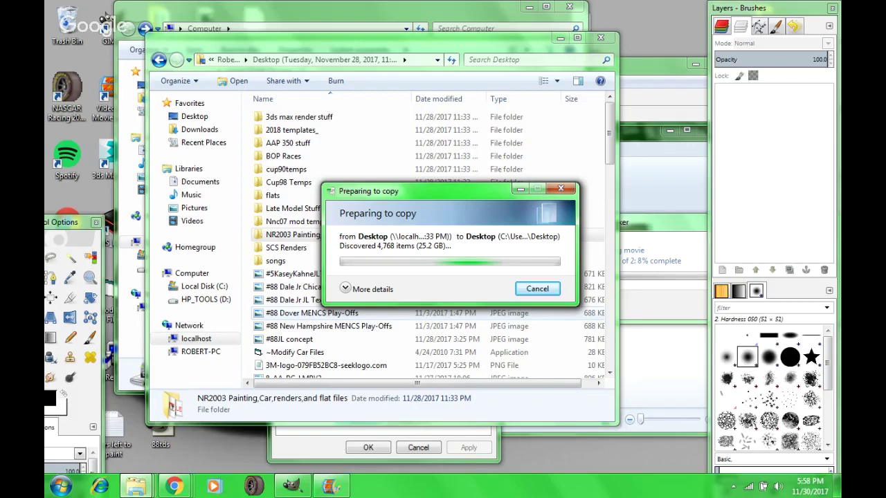
- Switch to the Google Chrome window
mouse_move(173, 486)
click(260, 415)
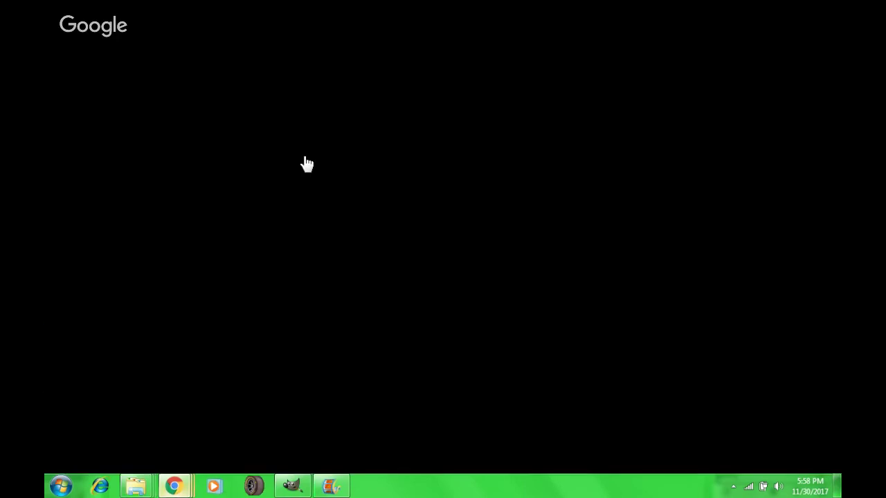